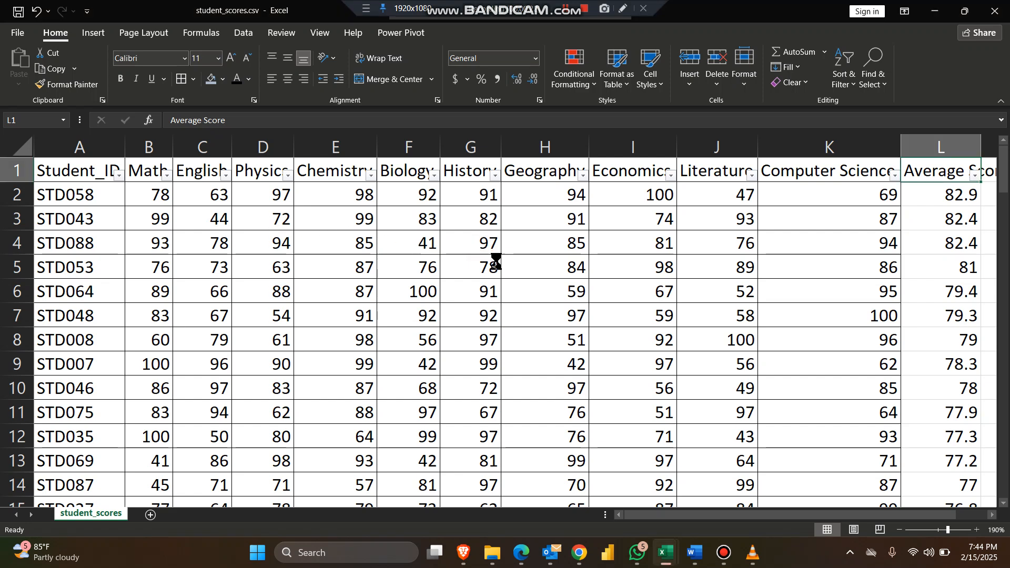
Turn off filtering for the student scores table and turn it back on for the header row
{"action": "key", "text": "ctrl+shift+l"}
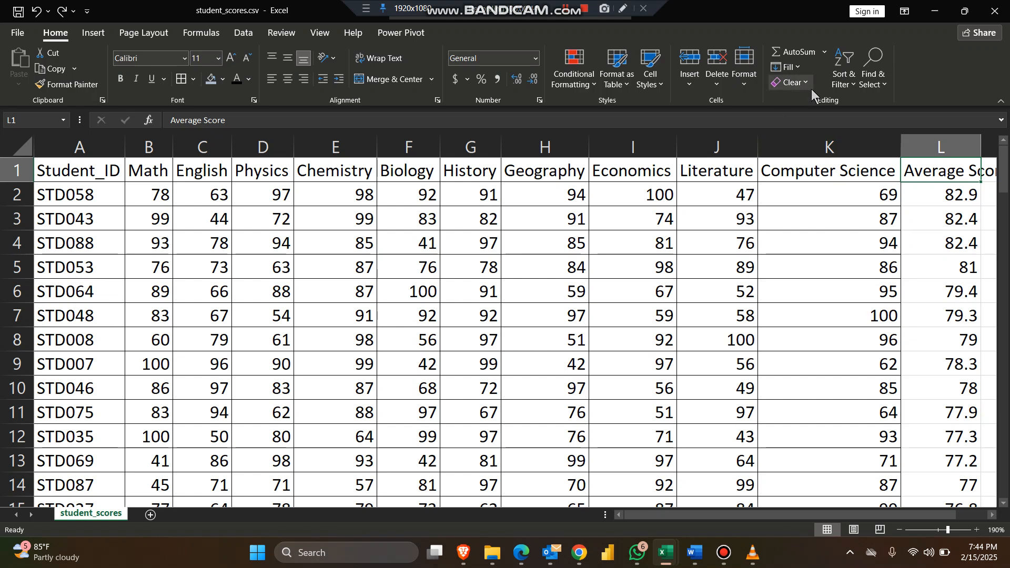
{"action": "left_click", "coordinate": [844, 67]}
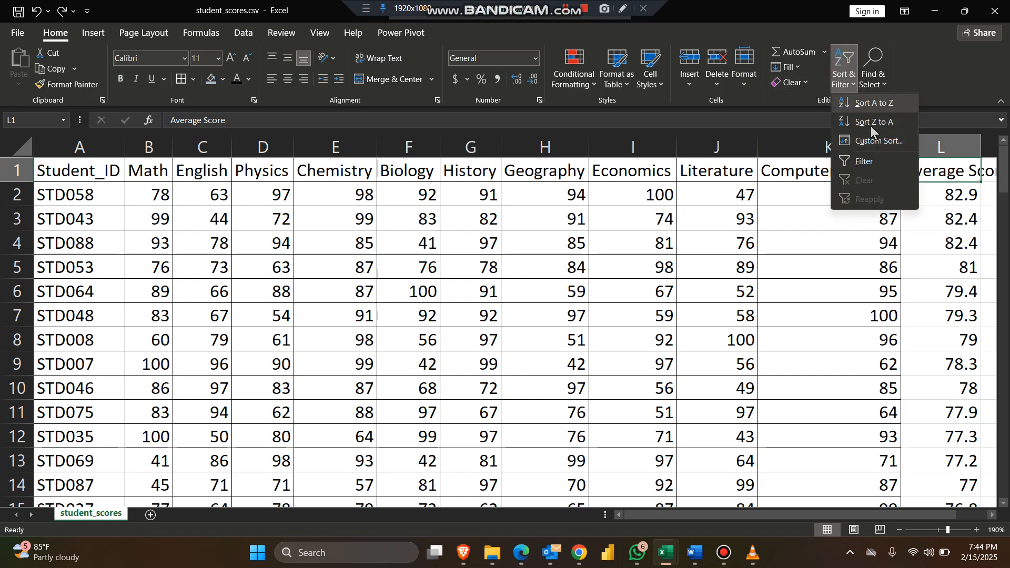
{"action": "left_click", "coordinate": [873, 168]}
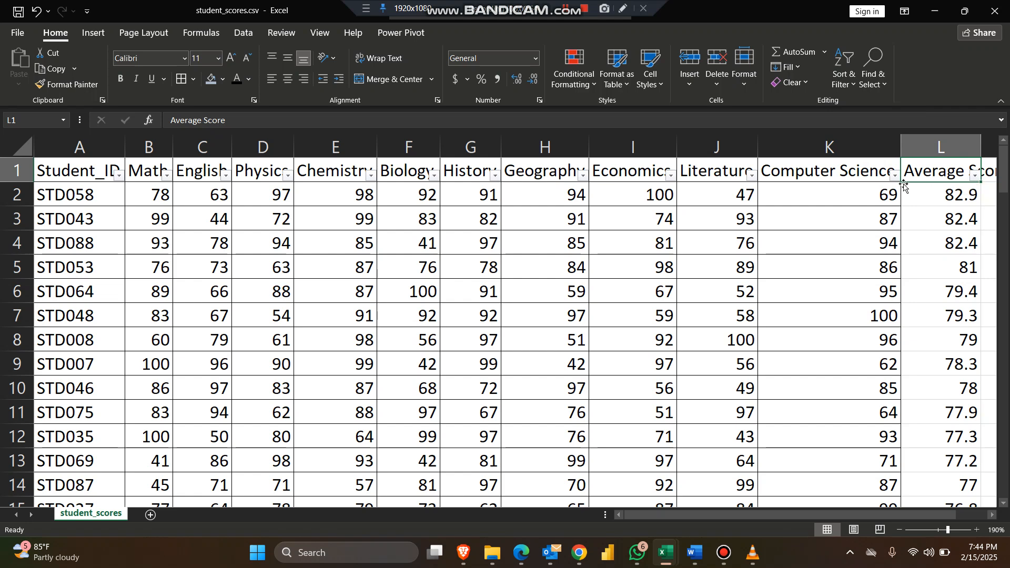
Auto-fit the widths of all the columns so the headers fit, and select the Average Score header
{"action": "left_click_drag", "start_coordinate": [81, 147], "coordinate": [758, 150]}
{"action": "double_click", "coordinate": [721, 143]}
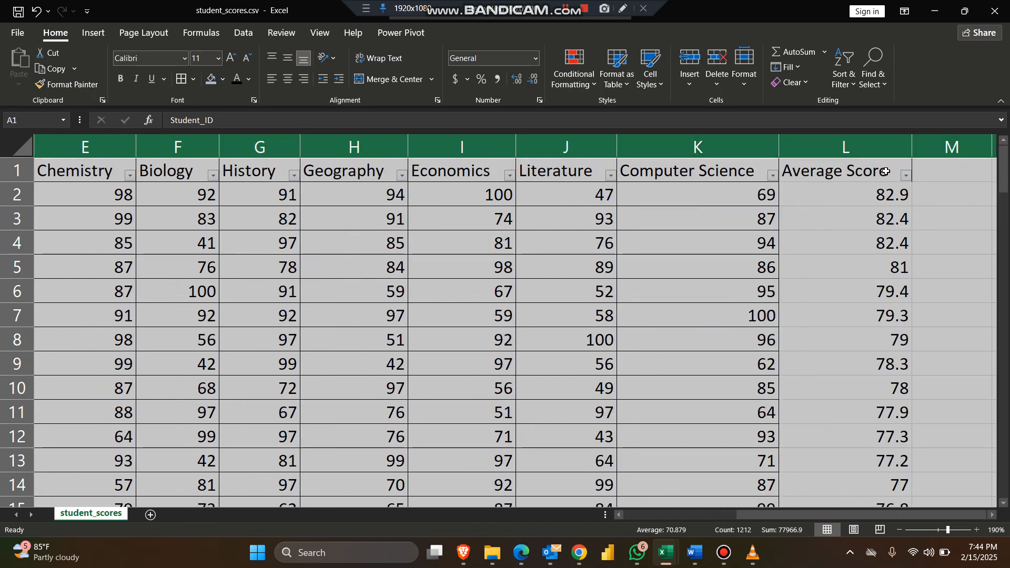
{"action": "left_click", "coordinate": [909, 168]}
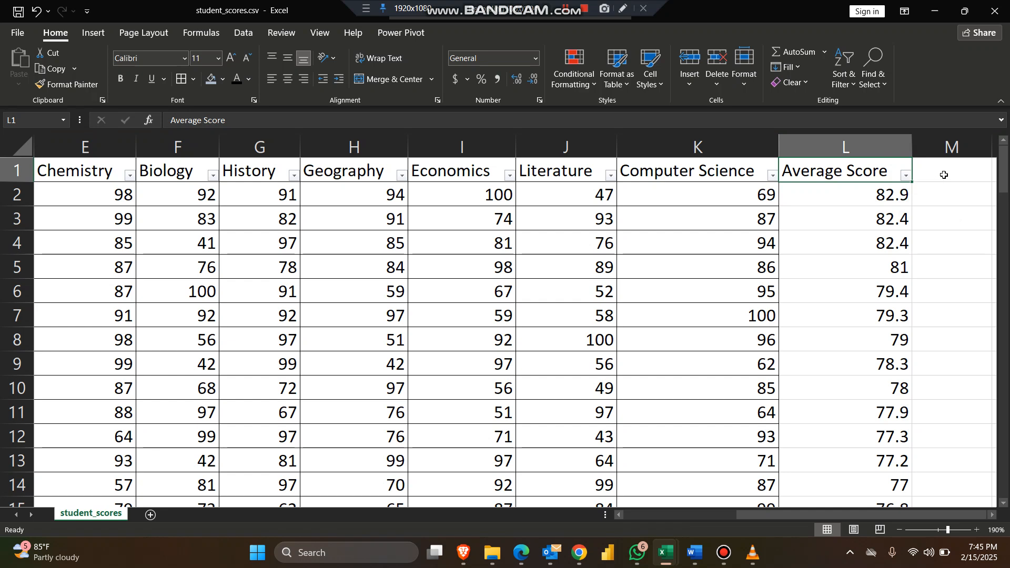
Deselect all values in the Average Score column's filter list
{"action": "scroll", "coordinate": [945, 174], "scroll_direction": "up", "scroll_amount": 4, "text": "ctrl"}
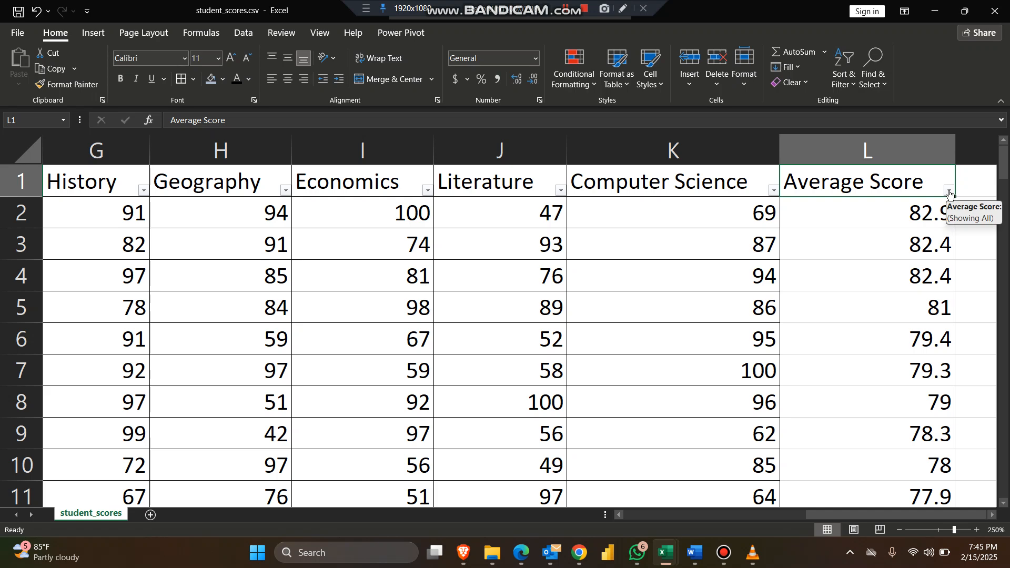
{"action": "scroll", "coordinate": [951, 193], "scroll_direction": "down", "scroll_amount": 3, "text": "ctrl"}
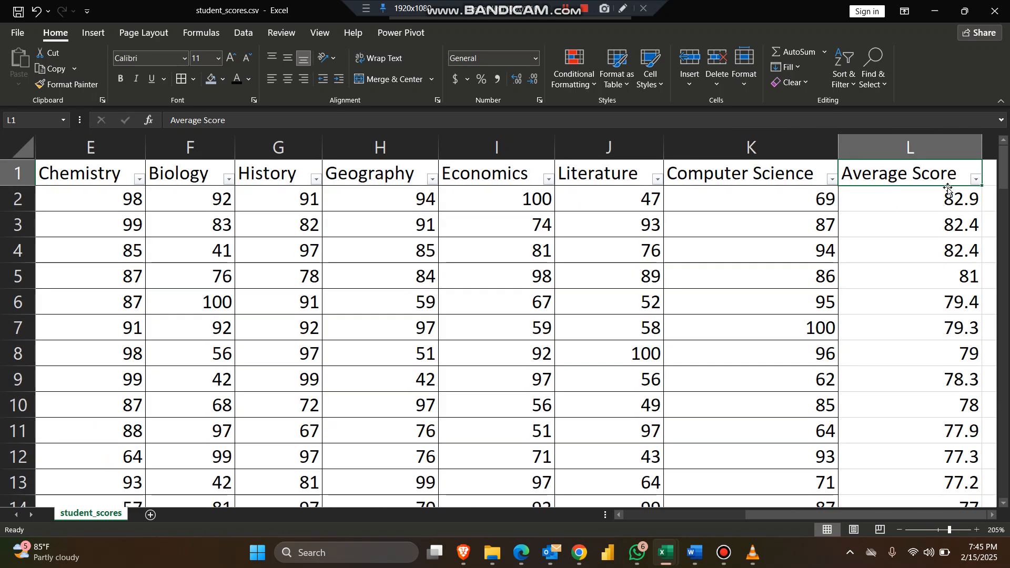
{"action": "left_click", "coordinate": [978, 181]}
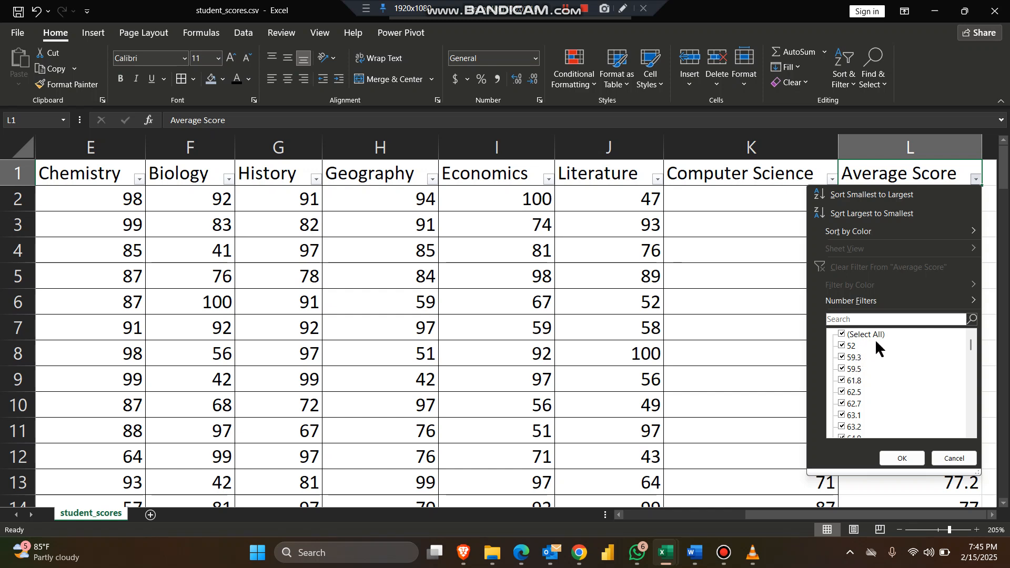
{"action": "left_click", "coordinate": [846, 339]}
{"action": "scroll", "coordinate": [858, 338], "scroll_direction": "down", "scroll_amount": 10}
{"action": "scroll", "coordinate": [858, 338], "scroll_direction": "up", "scroll_amount": 2}
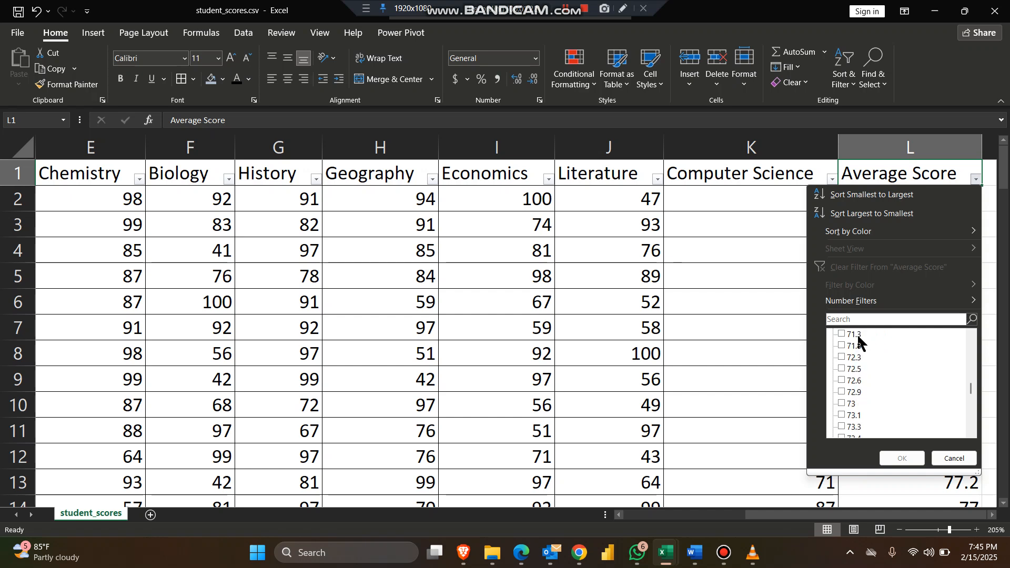
Try to filter by individually ticking the Average Score values from the low 70s up to 73.3
{"action": "left_click", "coordinate": [843, 345]}
{"action": "left_click", "coordinate": [843, 368]}
{"action": "left_click", "coordinate": [843, 380]}
{"action": "left_click", "coordinate": [843, 392]}
{"action": "left_click", "coordinate": [842, 404]}
{"action": "left_click", "coordinate": [842, 415]}
{"action": "left_click", "coordinate": [843, 427]}
{"action": "scroll", "coordinate": [844, 416], "scroll_direction": "down", "scroll_amount": 2}
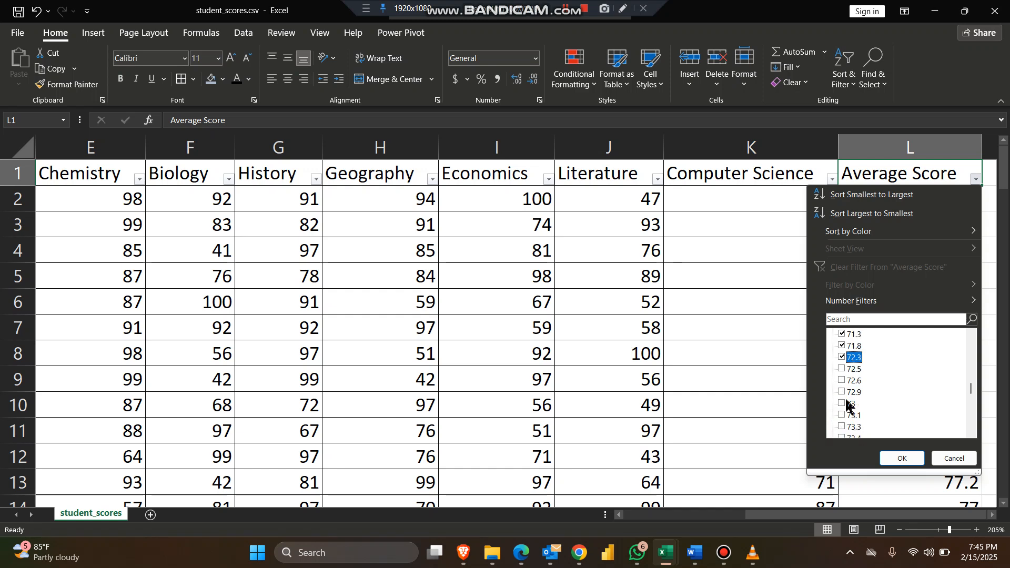
{"action": "left_click", "coordinate": [842, 370]}
{"action": "left_click", "coordinate": [842, 380]}
{"action": "left_click", "coordinate": [842, 392]}
{"action": "left_click", "coordinate": [843, 405]}
{"action": "left_click", "coordinate": [842, 416]}
{"action": "left_click", "coordinate": [843, 427]}
{"action": "scroll", "coordinate": [859, 389], "scroll_direction": "down", "scroll_amount": 3}
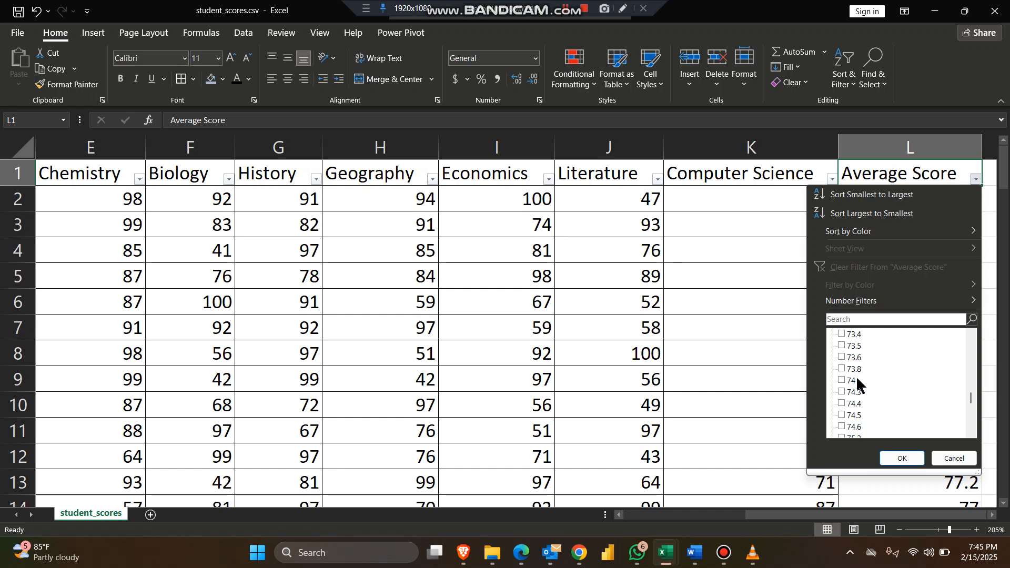
Clear all the individually ticked scores from the Average Score filter list
{"action": "scroll", "coordinate": [861, 373], "scroll_direction": "up", "scroll_amount": 5}
{"action": "scroll", "coordinate": [861, 371], "scroll_direction": "up", "scroll_amount": 8}
{"action": "left_click", "coordinate": [845, 335]}
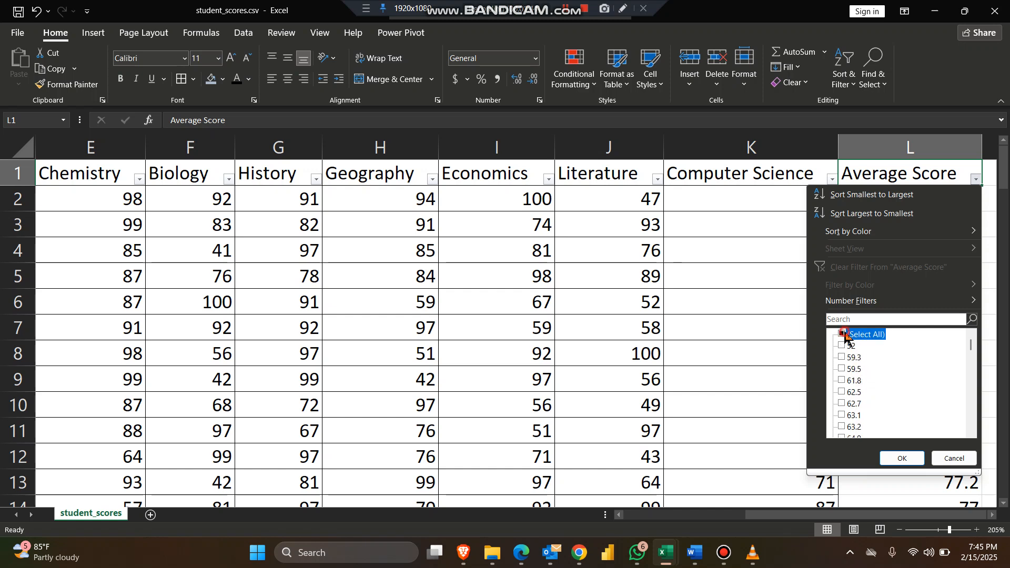
{"action": "left_click", "coordinate": [842, 335]}
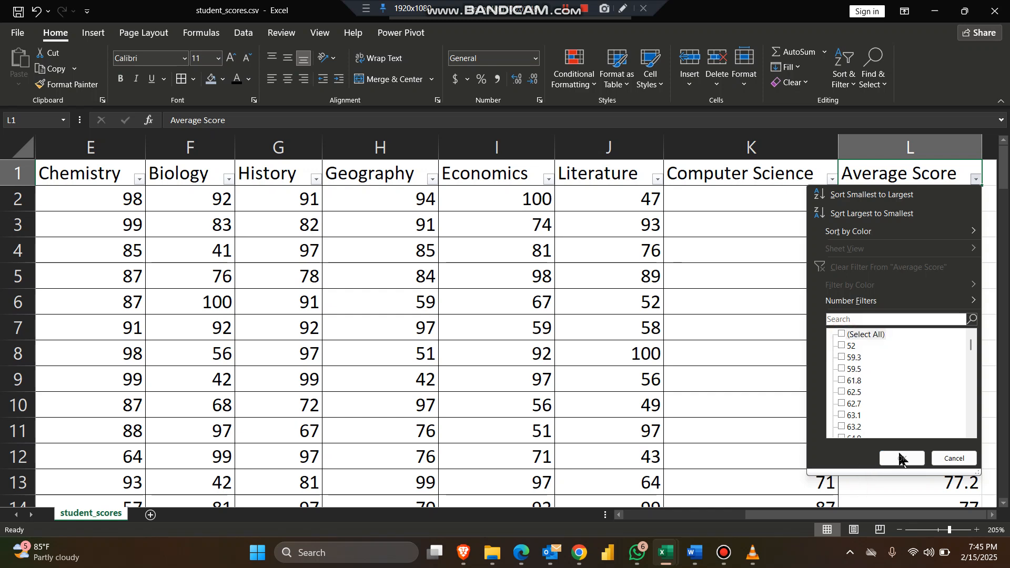
Set up a custom number filter on Average Score for values greater than 69.999999
{"action": "mouse_move", "coordinate": [894, 308]}
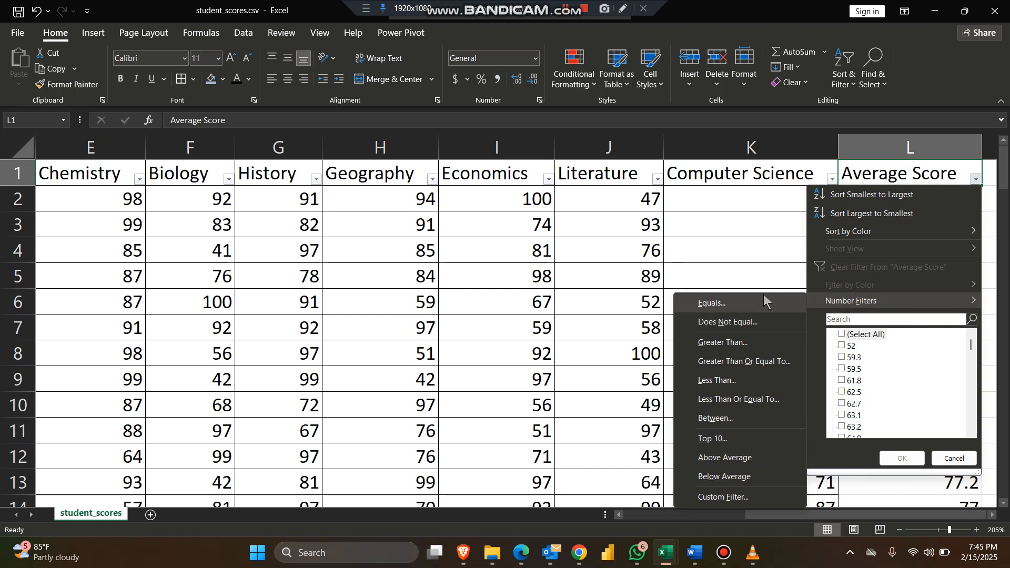
{"action": "left_click", "coordinate": [753, 342]}
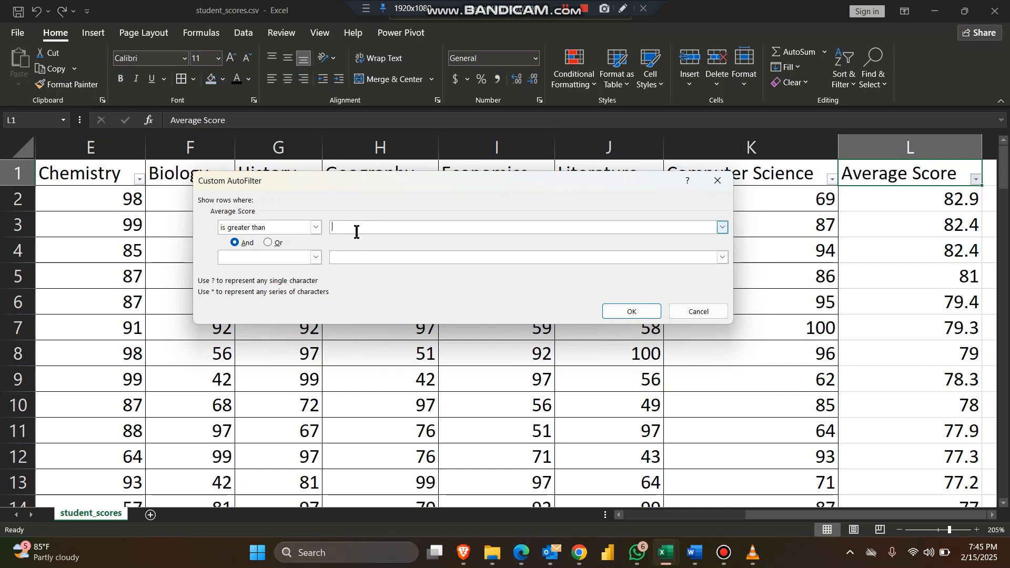
{"action": "type", "text": "69.999999"}
Change the Average Score filter condition to greater than or equal to 70 and apply it
{"action": "left_click", "coordinate": [315, 228]}
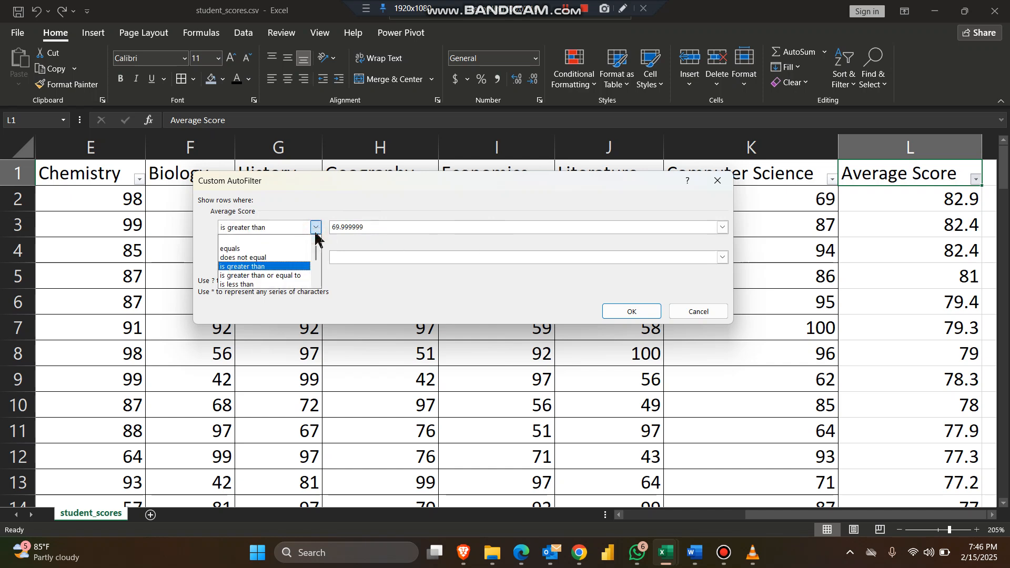
{"action": "left_click", "coordinate": [269, 276]}
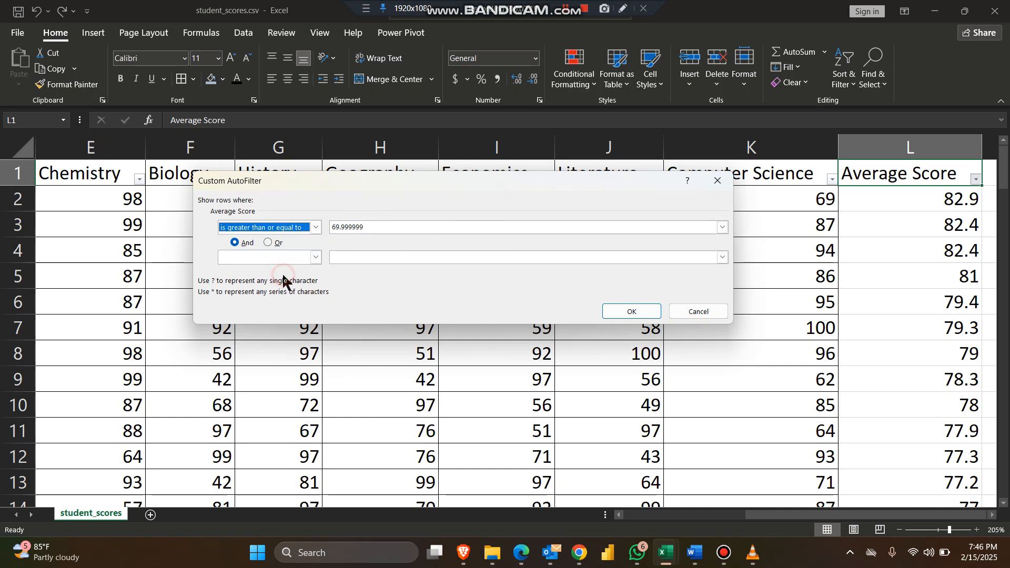
{"action": "double_click", "coordinate": [388, 226]}
{"action": "type", "text": "70"}
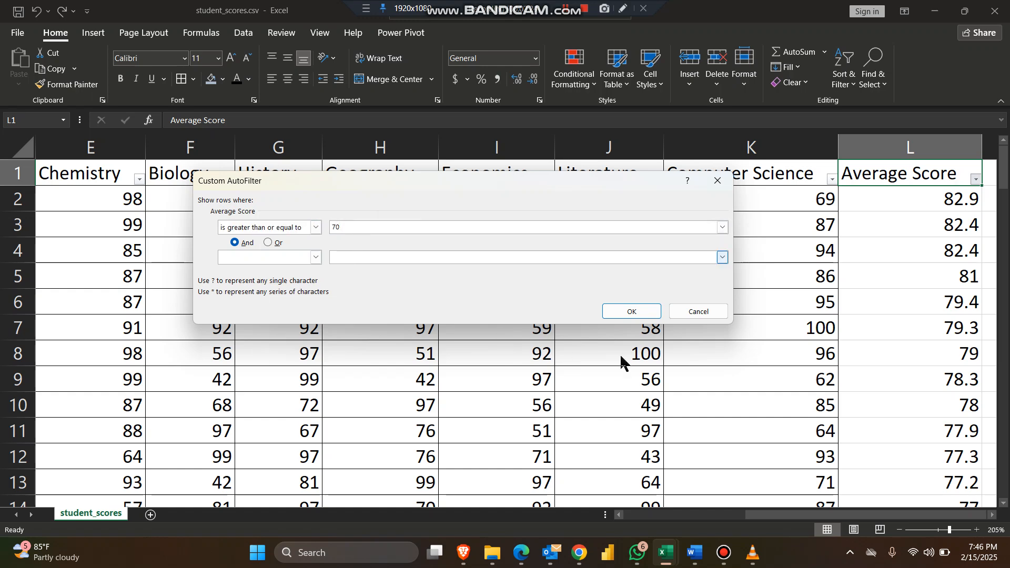
{"action": "left_click", "coordinate": [633, 311]}
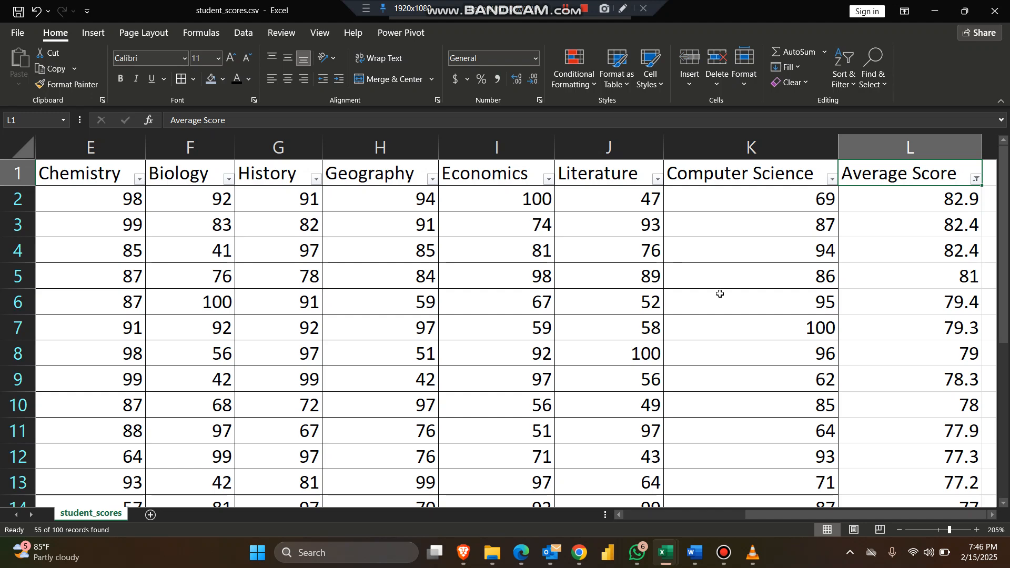
{"action": "scroll", "coordinate": [856, 275], "scroll_direction": "down", "scroll_amount": 6}
{"action": "scroll", "coordinate": [856, 275], "scroll_direction": "down", "scroll_amount": 10}
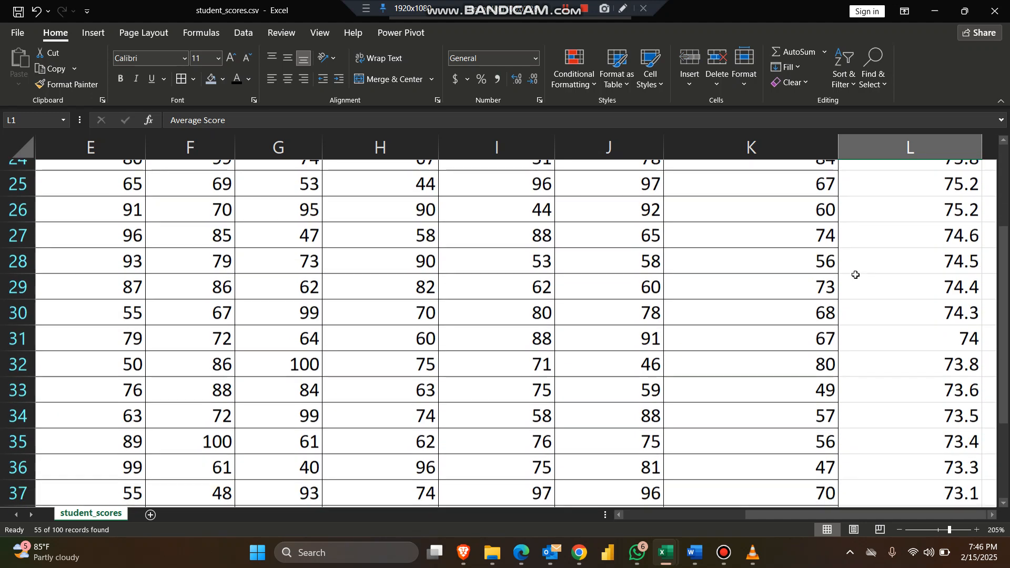
{"action": "scroll", "coordinate": [856, 275], "scroll_direction": "down", "scroll_amount": 1}
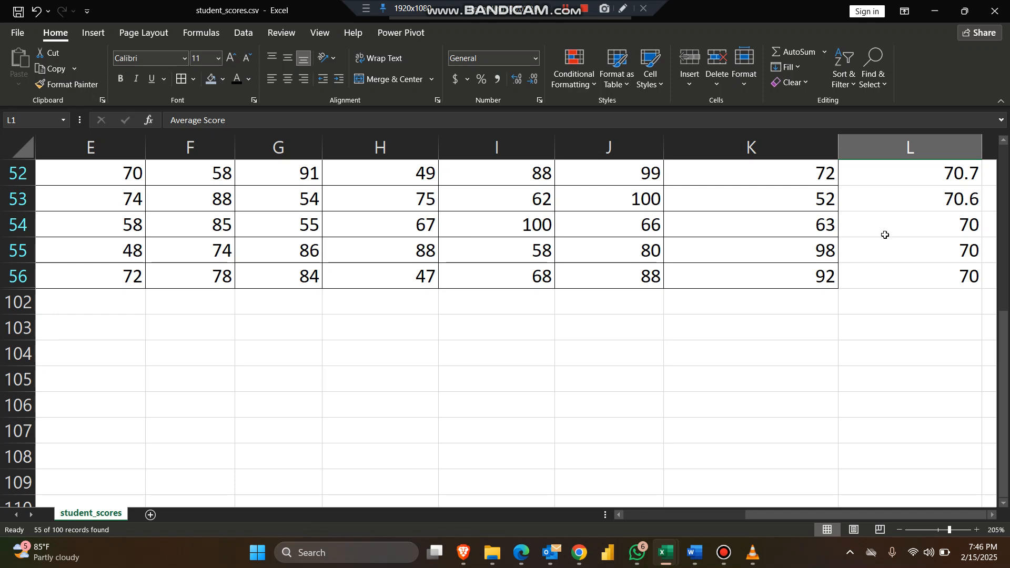
{"action": "scroll", "coordinate": [882, 273], "scroll_direction": "up", "scroll_amount": 17}
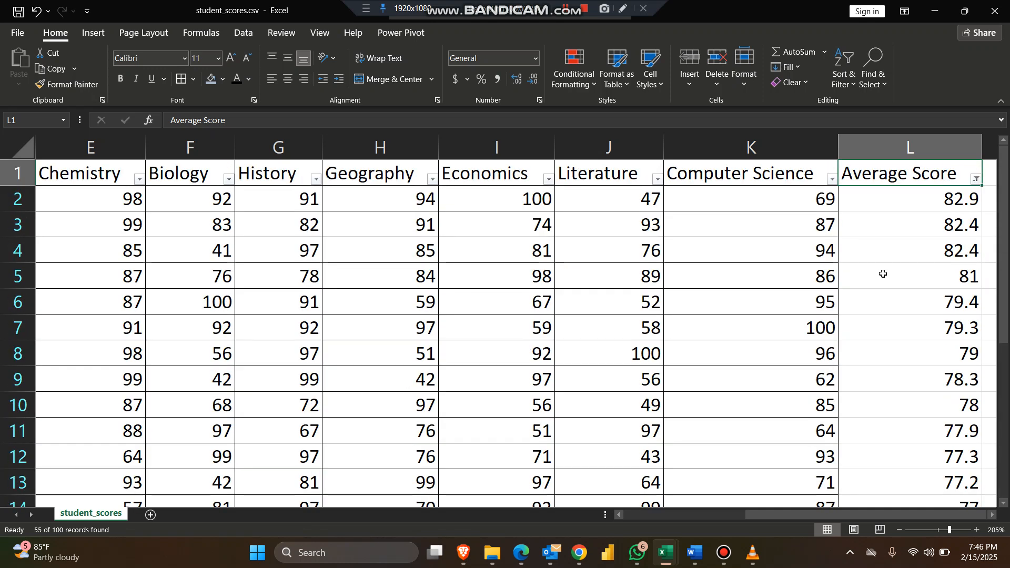
Apply a Between number filter on Average Score, from 50 to 100 inclusive
{"action": "left_click", "coordinate": [975, 179]}
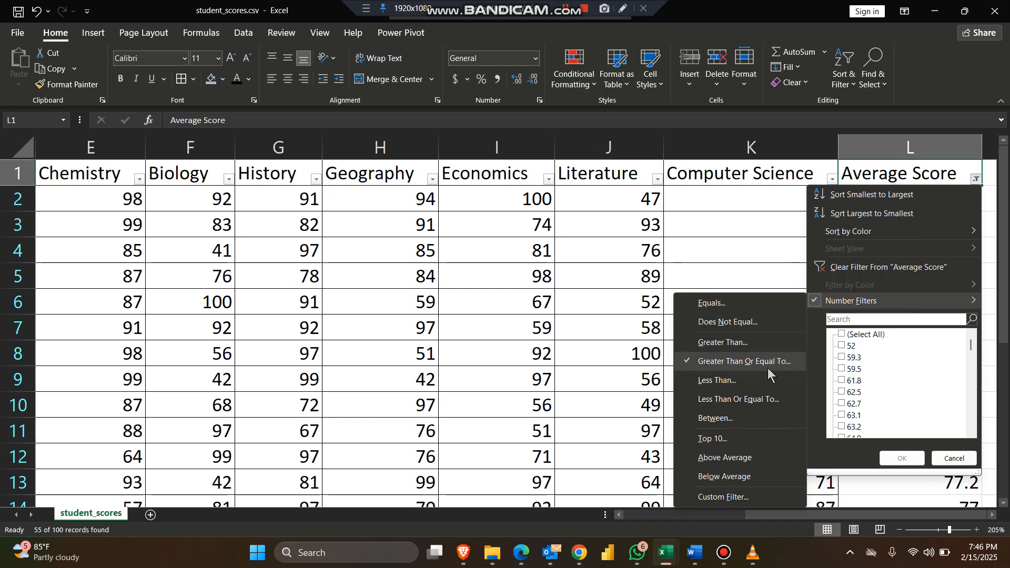
{"action": "left_click", "coordinate": [771, 416]}
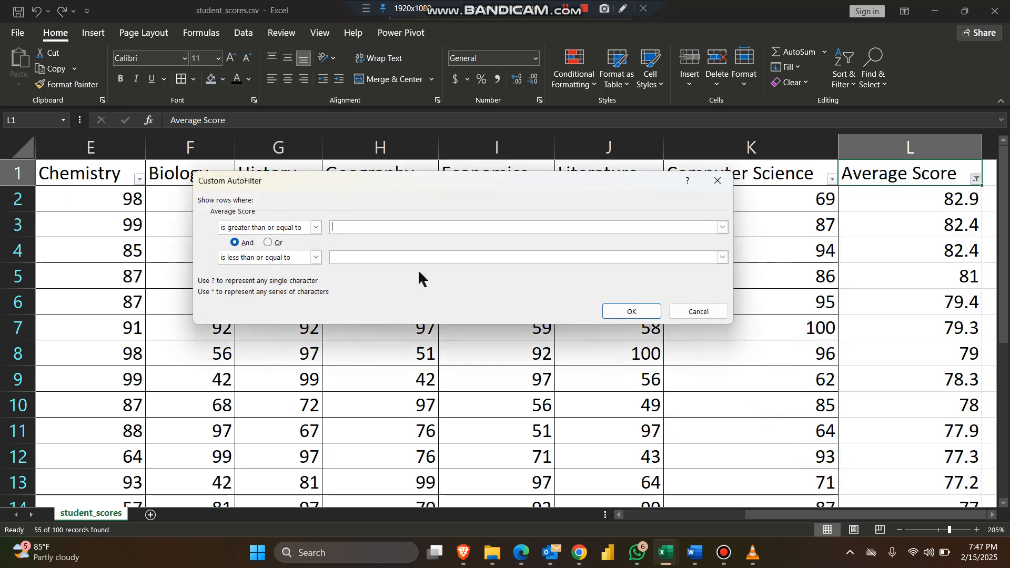
{"action": "left_click", "coordinate": [374, 228]}
{"action": "type", "text": "50"}
{"action": "left_click", "coordinate": [379, 257]}
{"action": "type", "text": "100"}
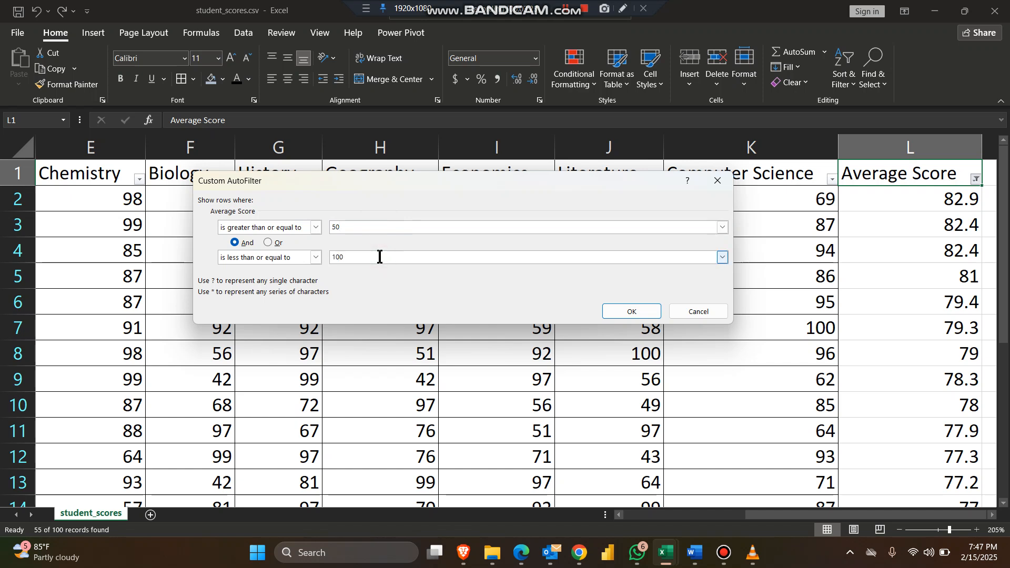
{"action": "left_click", "coordinate": [633, 311]}
{"action": "scroll", "coordinate": [715, 318], "scroll_direction": "down", "scroll_amount": 16}
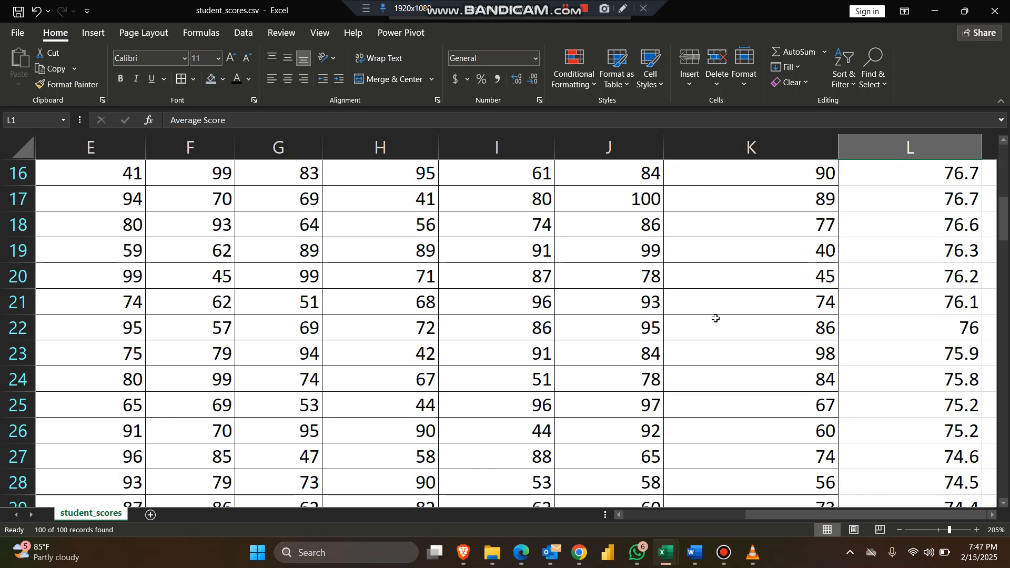
{"action": "scroll", "coordinate": [716, 318], "scroll_direction": "down", "scroll_amount": 18}
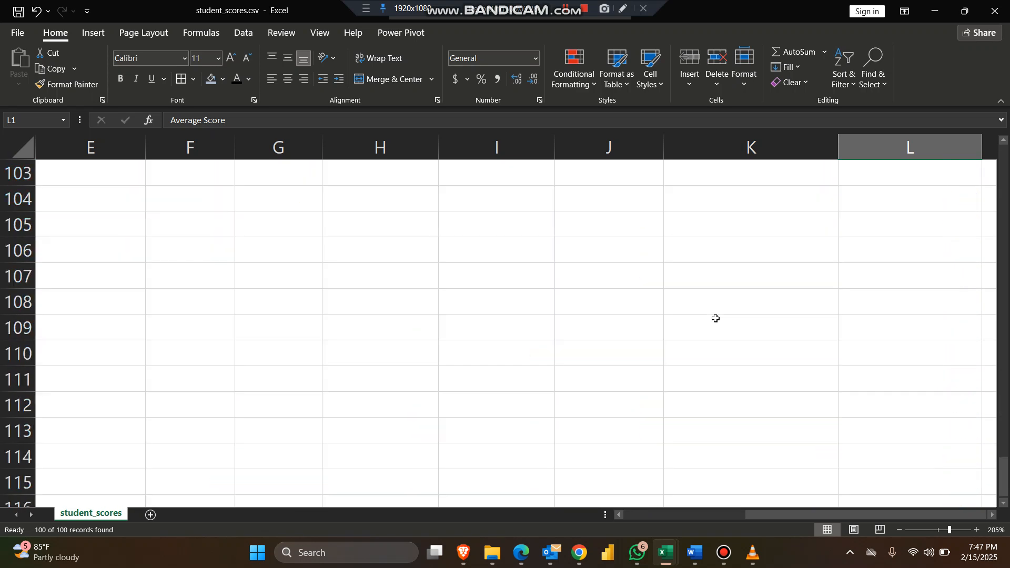
{"action": "scroll", "coordinate": [716, 318], "scroll_direction": "up", "scroll_amount": 4}
{"action": "scroll", "coordinate": [716, 319], "scroll_direction": "down", "scroll_amount": 1}
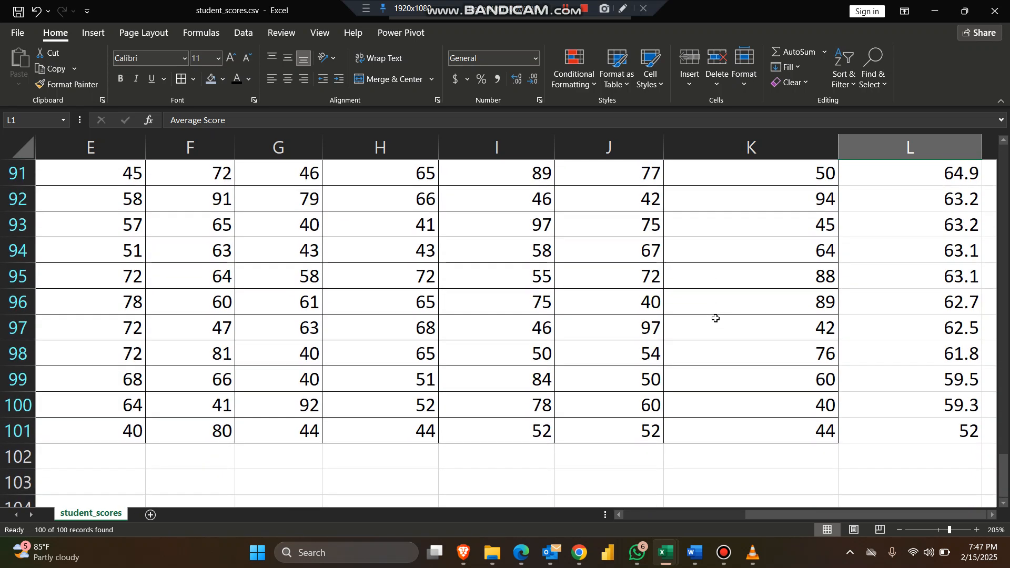
{"action": "scroll", "coordinate": [716, 319], "scroll_direction": "up", "scroll_amount": 20}
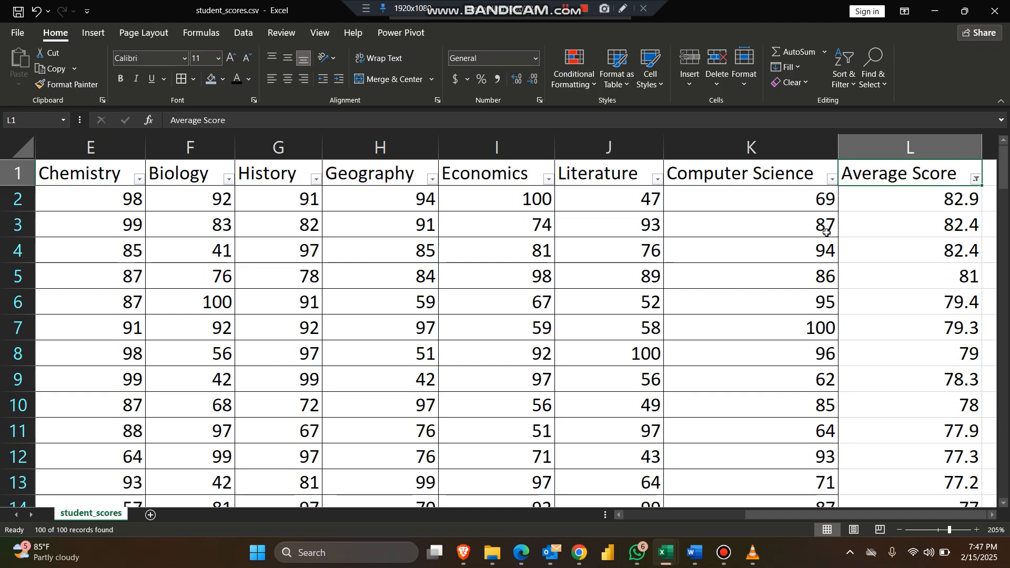
Reset the Average Score filter by selecting all values and applying the selection
{"action": "left_click", "coordinate": [976, 179]}
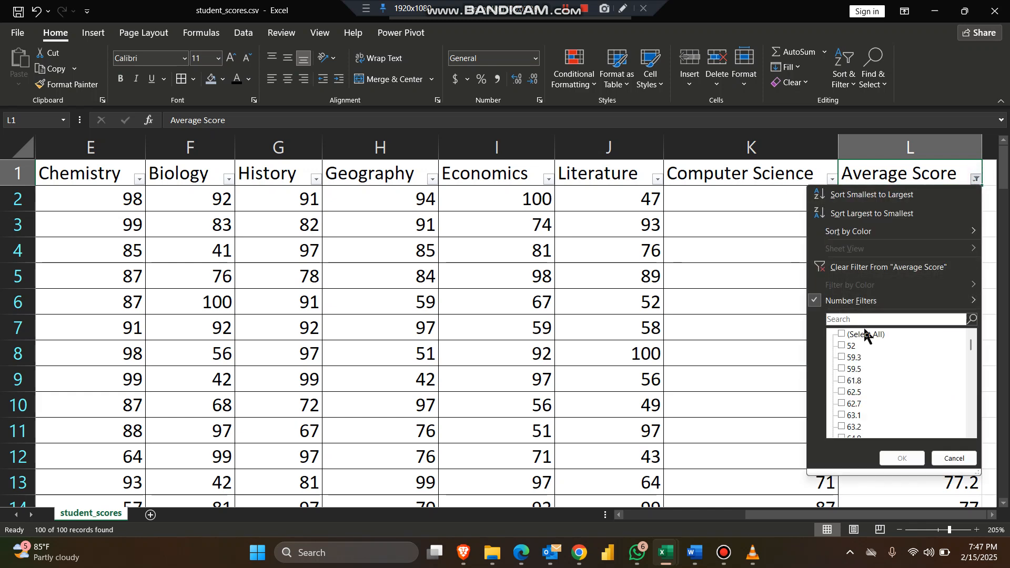
{"action": "scroll", "coordinate": [881, 347], "scroll_direction": "down", "scroll_amount": 12}
{"action": "scroll", "coordinate": [882, 351], "scroll_direction": "up", "scroll_amount": 12}
{"action": "left_click", "coordinate": [859, 335]}
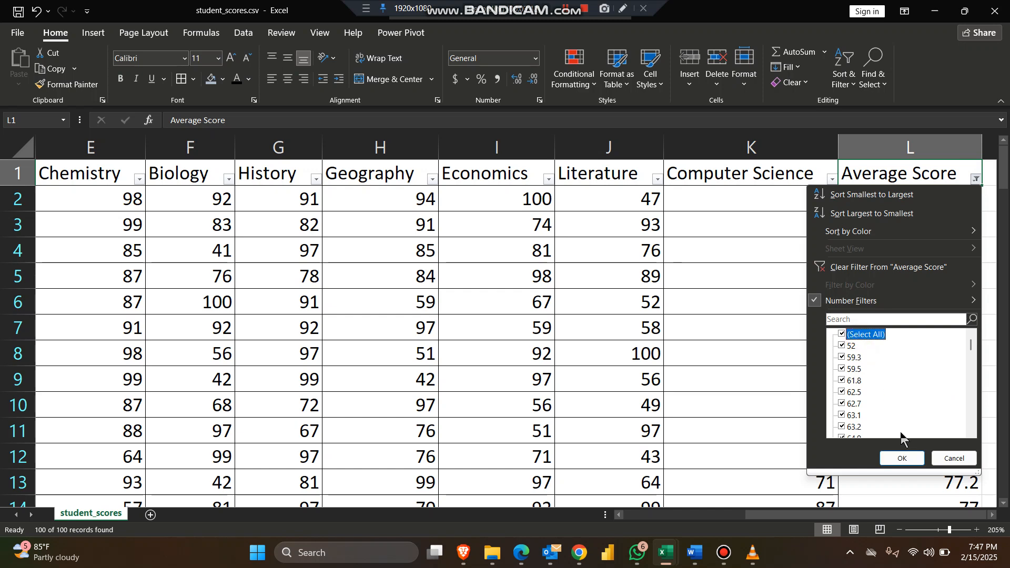
{"action": "left_click", "coordinate": [897, 458]}
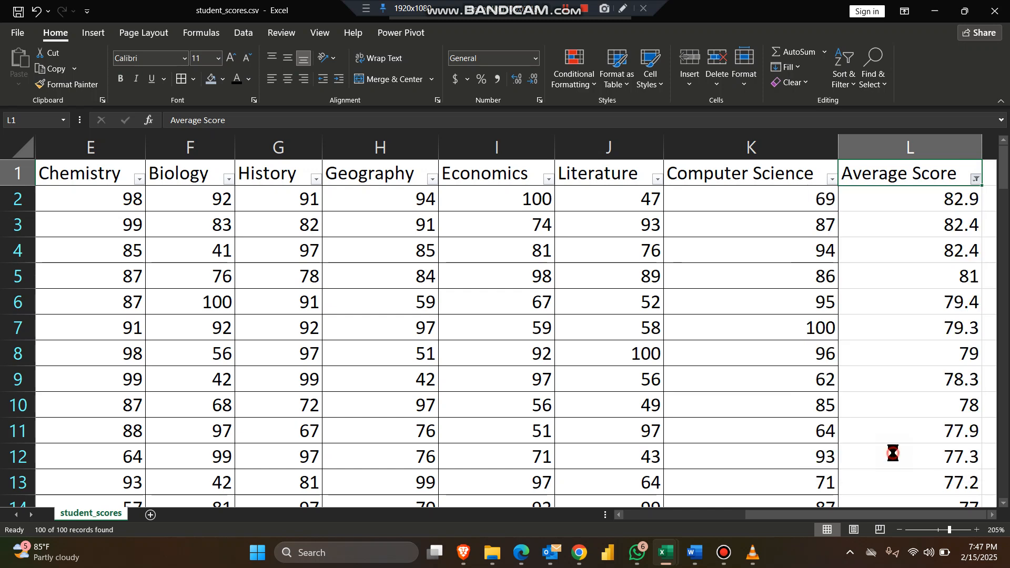
Apply a Between number filter on Average Score that keeps only the rows scoring in the 50s
{"action": "left_click", "coordinate": [975, 179]}
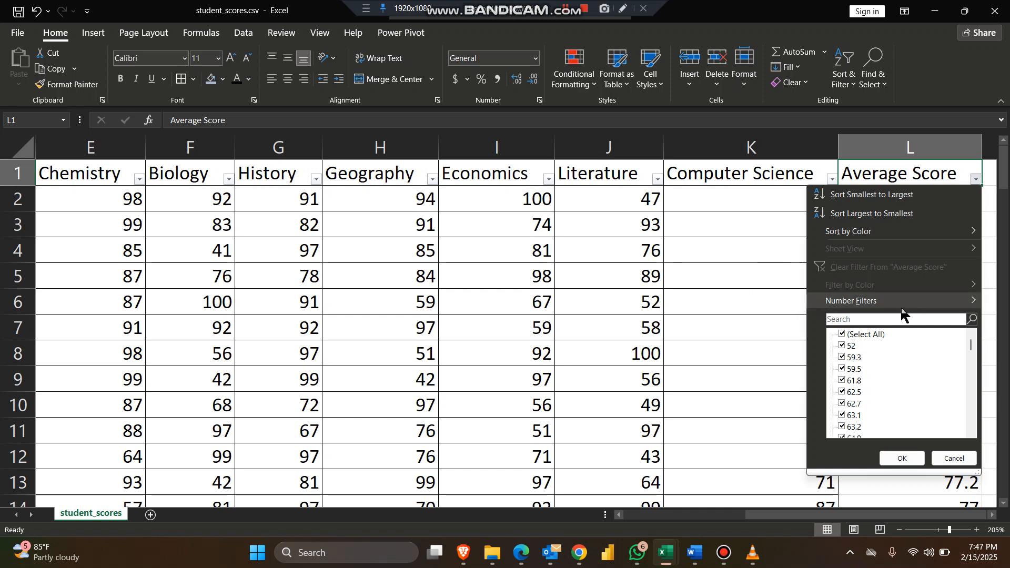
{"action": "mouse_move", "coordinate": [902, 310]}
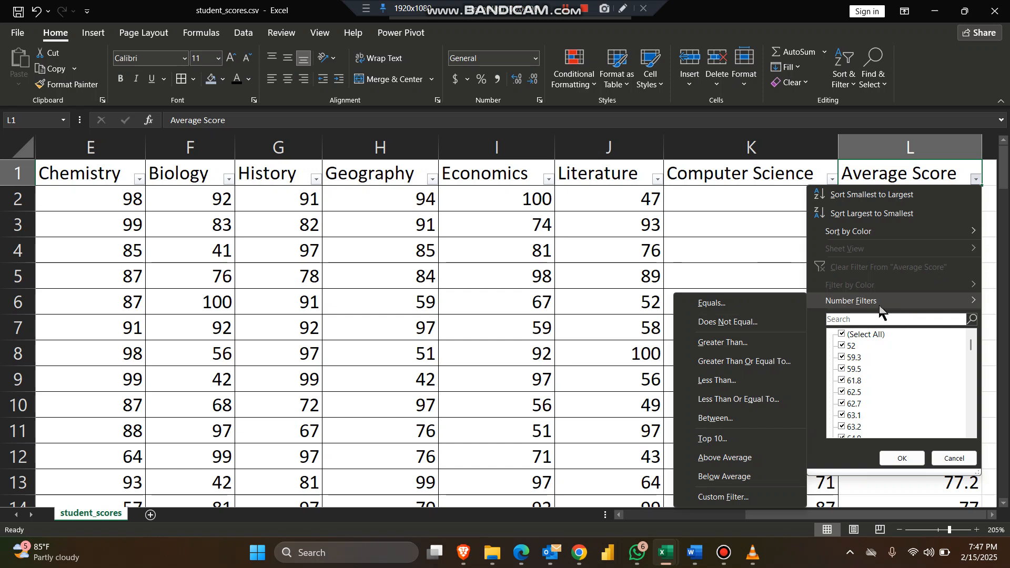
{"action": "left_click", "coordinate": [745, 420]}
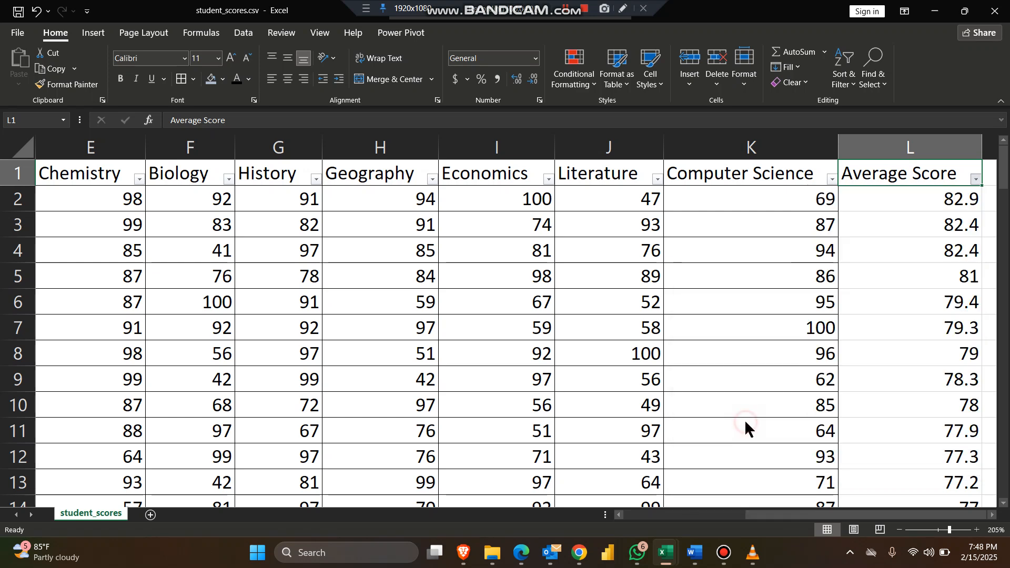
{"action": "left_click", "coordinate": [431, 232]}
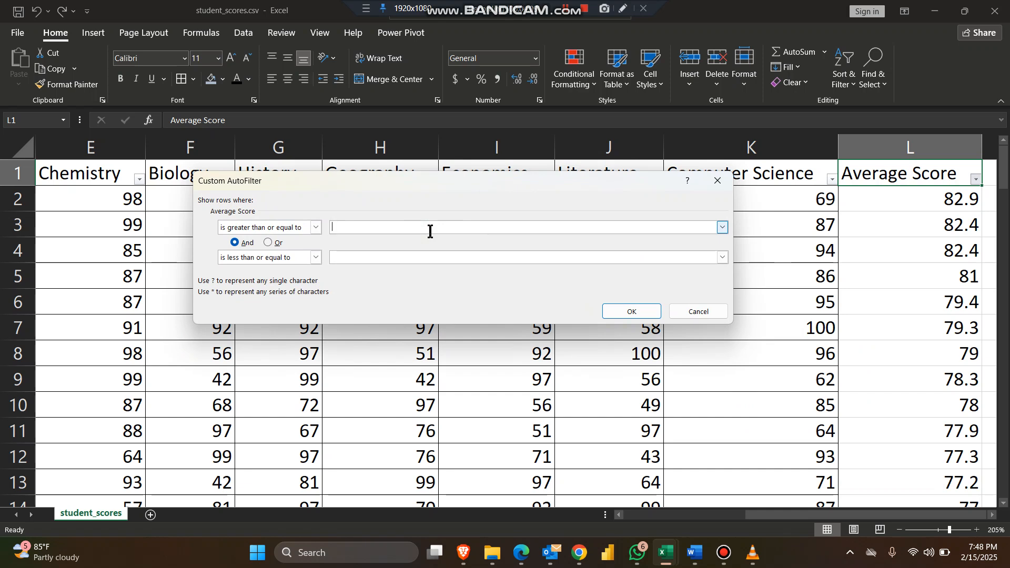
{"action": "left_click", "coordinate": [432, 253]}
{"action": "left_click", "coordinate": [646, 312]}
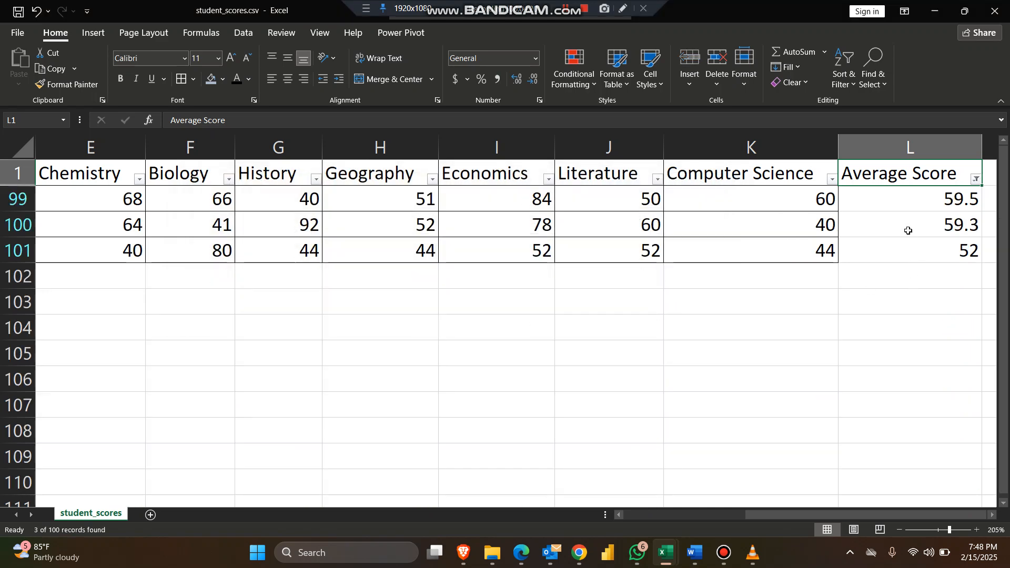
Clear the Between filter from the Average Score column so every student is listed again
{"action": "left_click", "coordinate": [977, 180]}
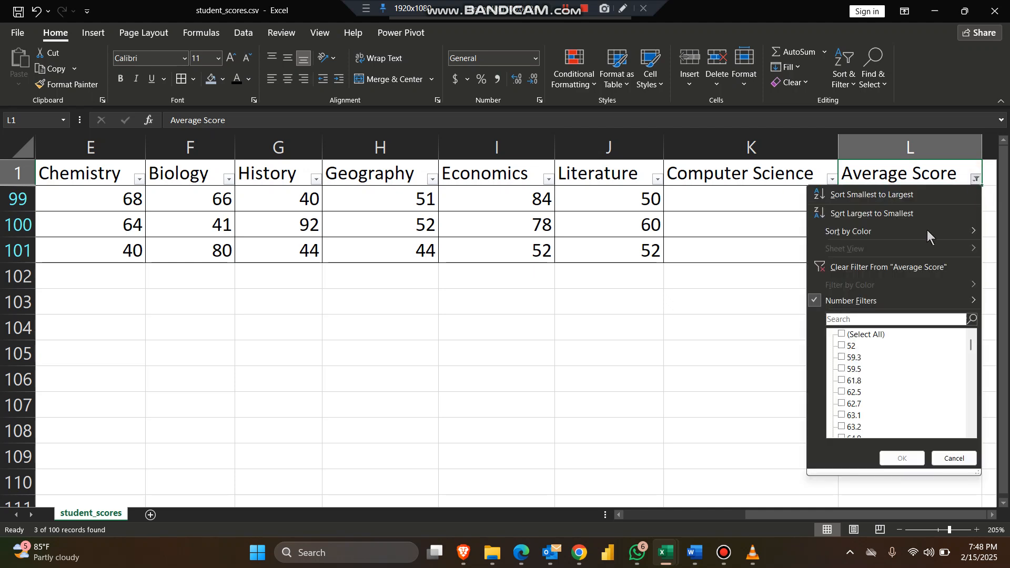
{"action": "left_click", "coordinate": [869, 301]}
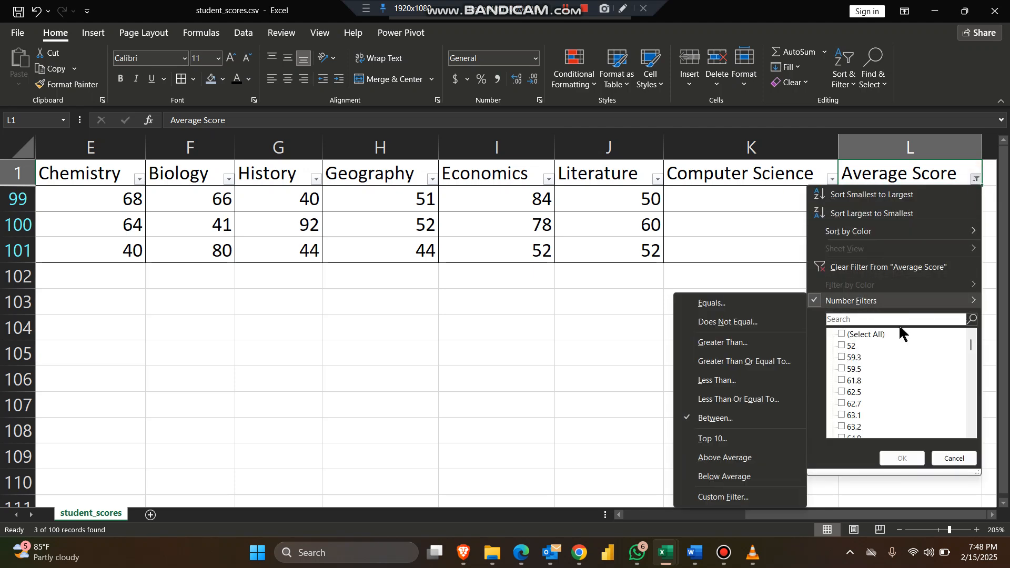
{"action": "left_click", "coordinate": [843, 336]}
{"action": "left_click", "coordinate": [855, 269]}
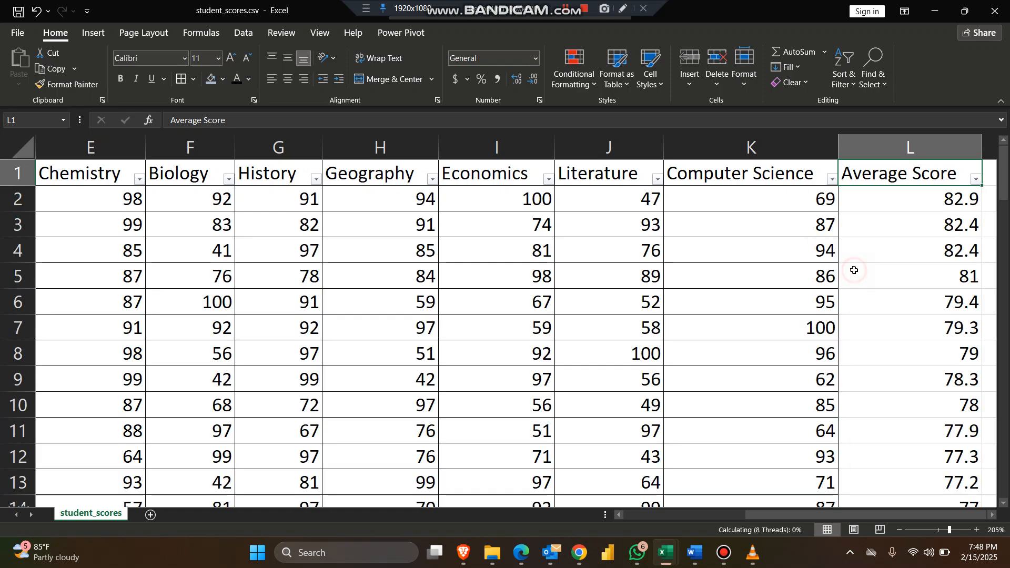
Apply a Top 10 number filter on Average Score, keeping the top 10 items
{"action": "left_click", "coordinate": [975, 181]}
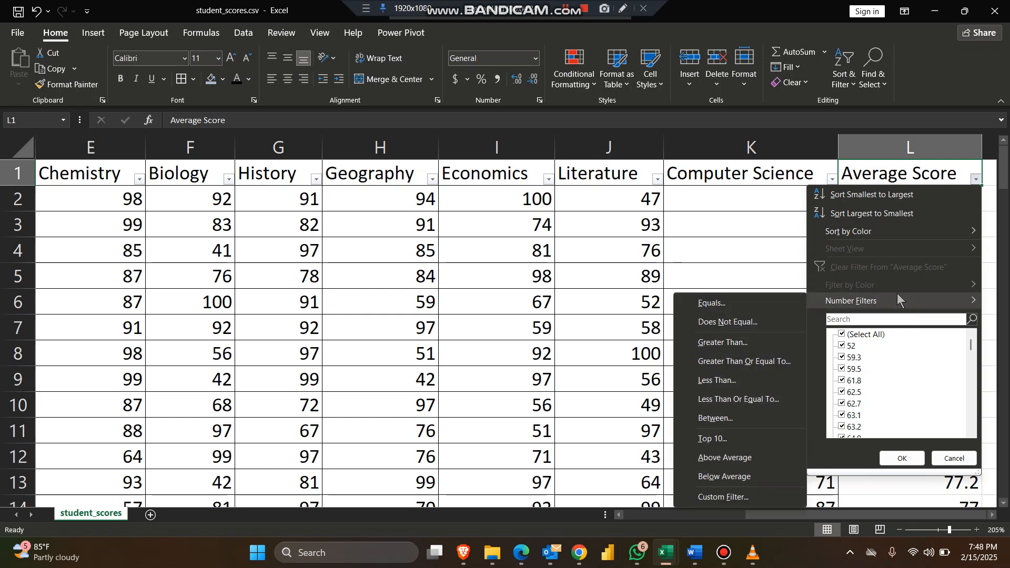
{"action": "left_click", "coordinate": [753, 433]}
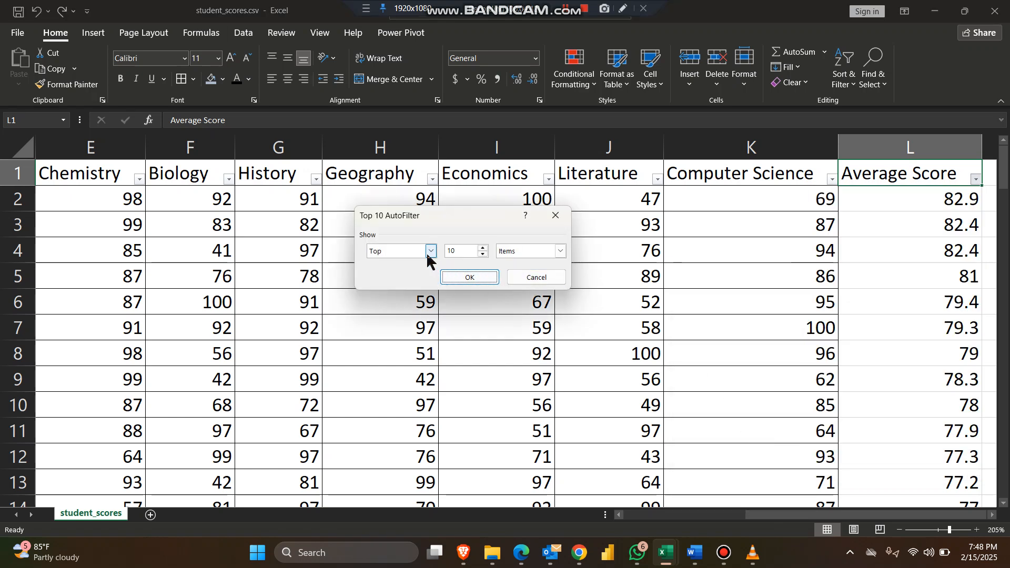
{"action": "left_click", "coordinate": [561, 251]}
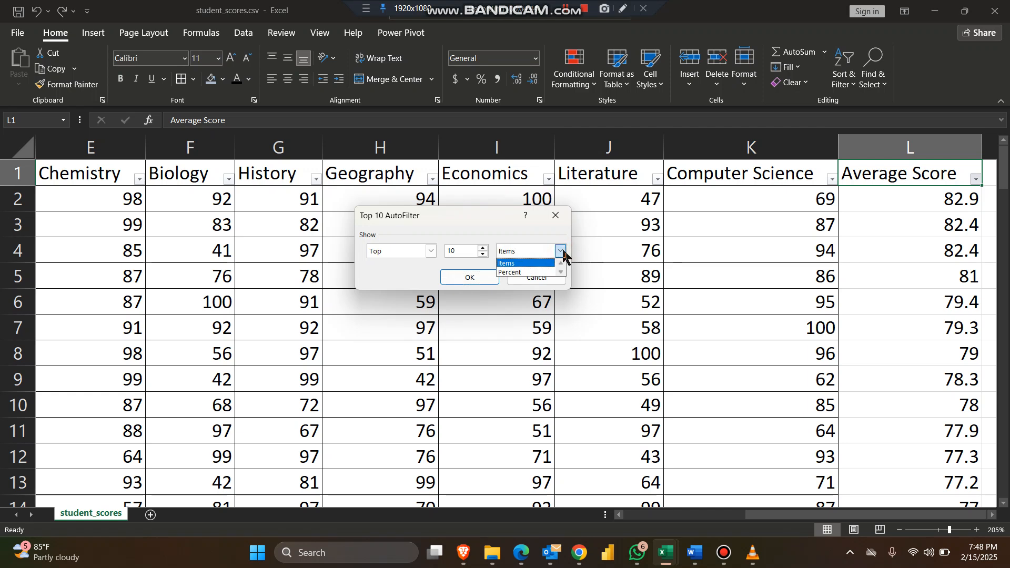
{"action": "left_click", "coordinate": [533, 226]}
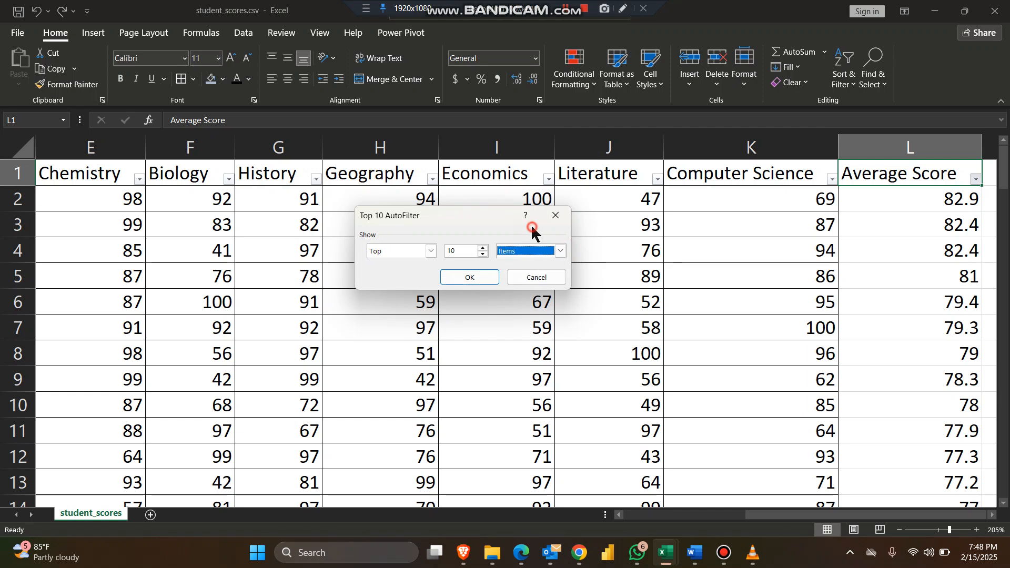
{"action": "left_click", "coordinate": [485, 280]}
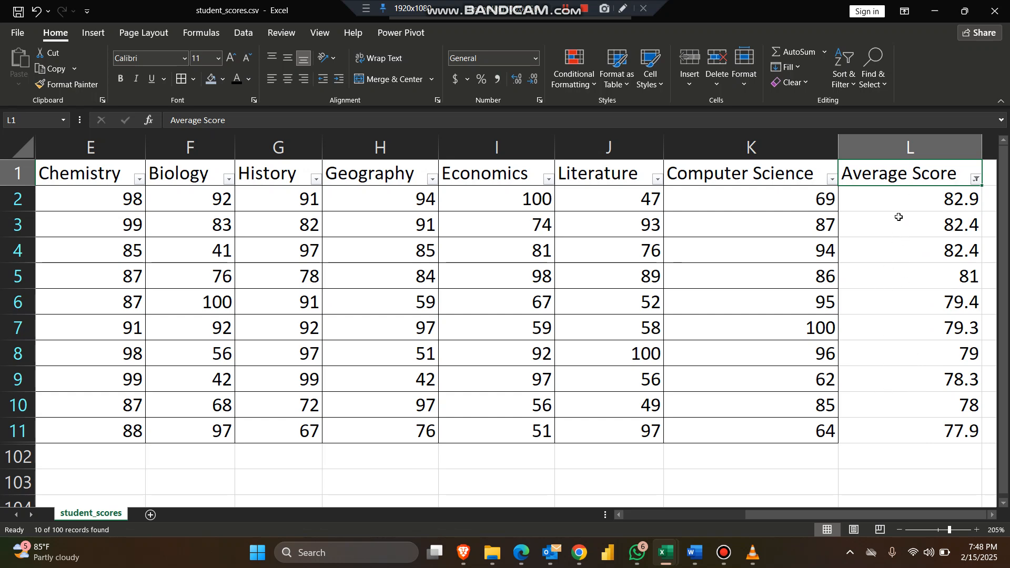
Reset the Top 10 filter on Average Score by selecting all values and applying the selection
{"action": "scroll", "coordinate": [938, 193], "scroll_direction": "down", "scroll_amount": 3}
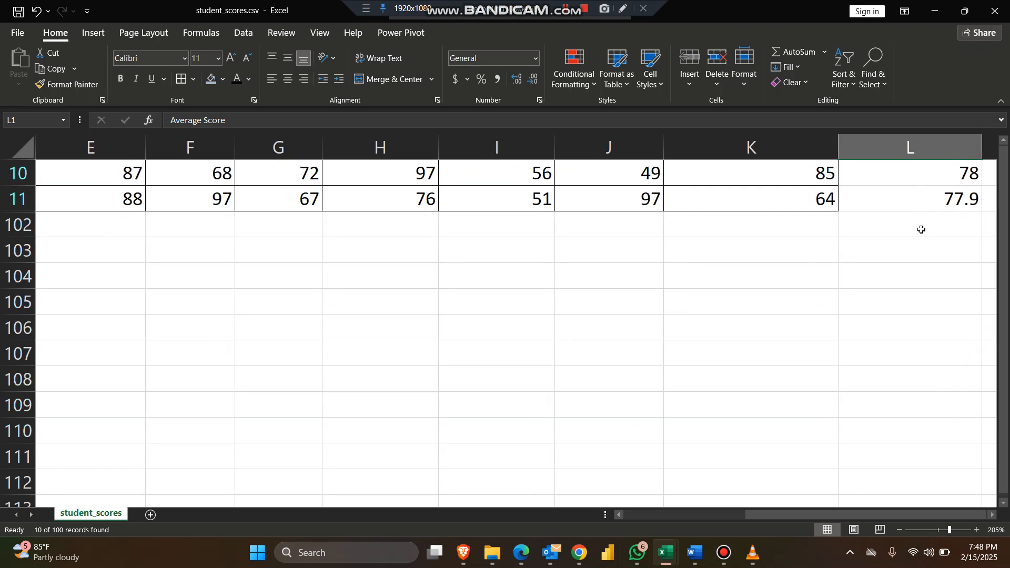
{"action": "scroll", "coordinate": [922, 228], "scroll_direction": "up", "scroll_amount": 3}
{"action": "scroll", "coordinate": [927, 221], "scroll_direction": "up", "scroll_amount": 1}
{"action": "left_click", "coordinate": [976, 179]}
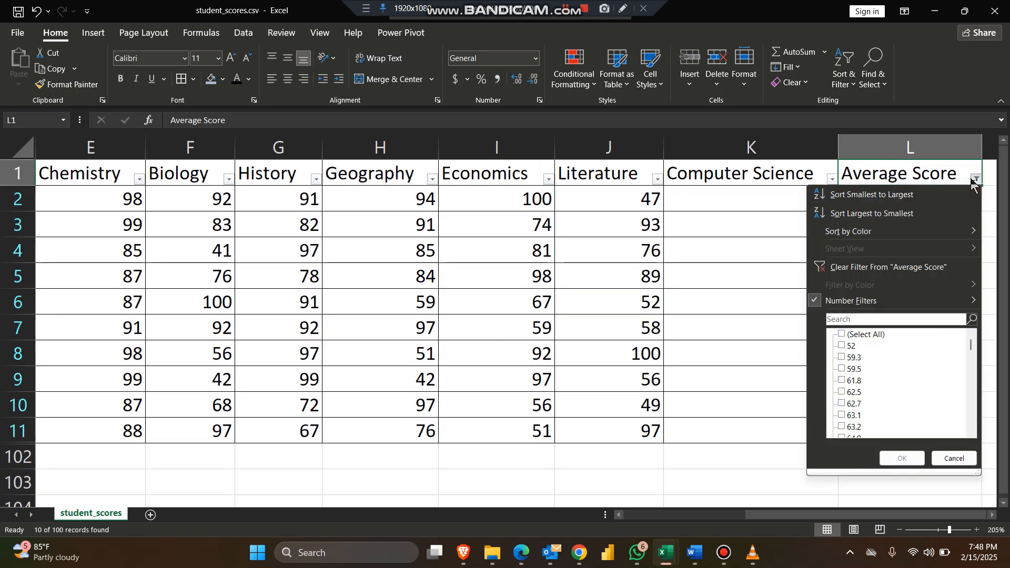
{"action": "left_click", "coordinate": [843, 334]}
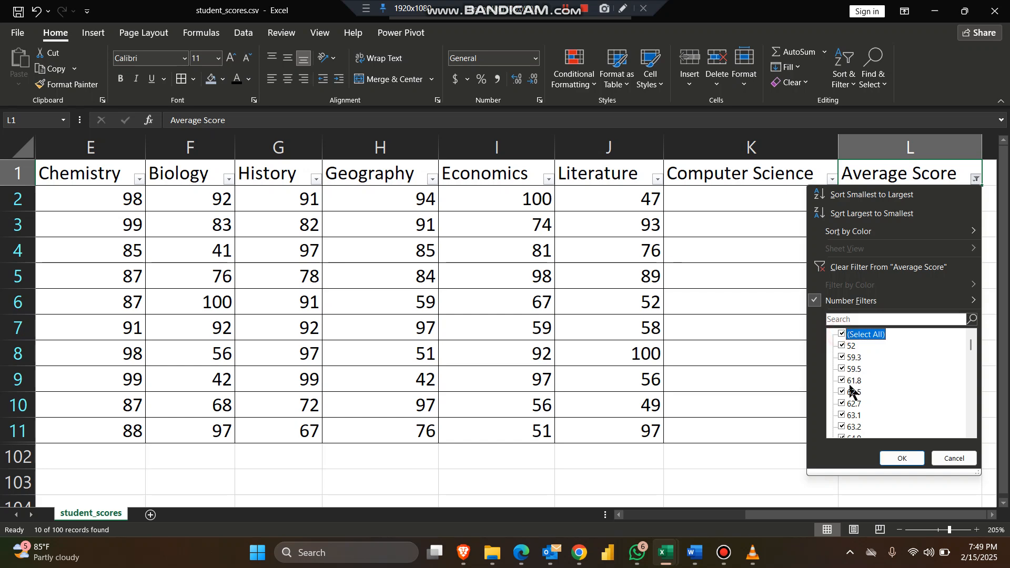
{"action": "left_click", "coordinate": [899, 458]}
Sort the table by Student_ID in ascending order, starting from STD001
{"action": "scroll", "coordinate": [340, 276], "scroll_direction": "left", "scroll_amount": 2}
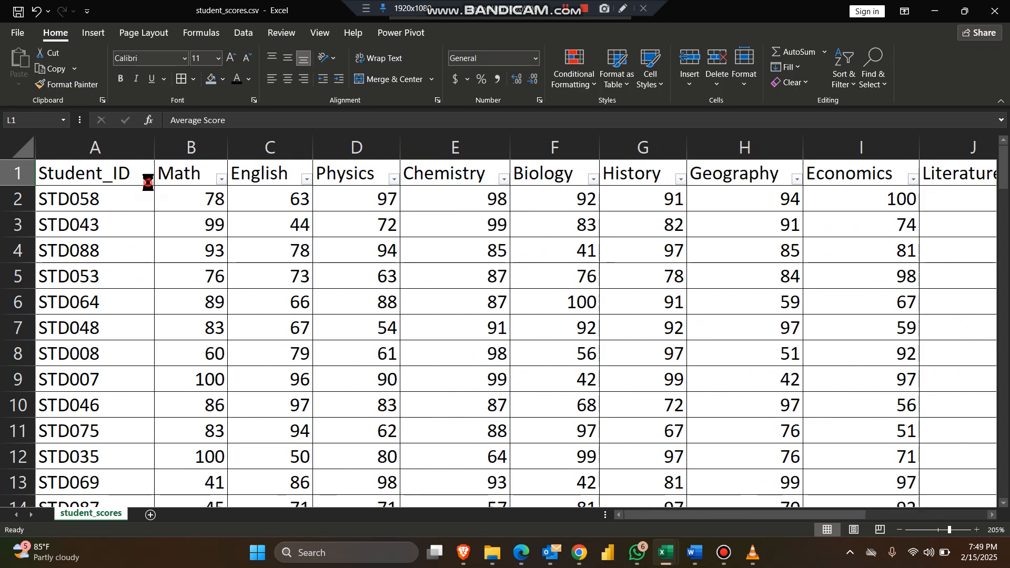
{"action": "left_click", "coordinate": [148, 179]}
{"action": "left_click", "coordinate": [122, 199]}
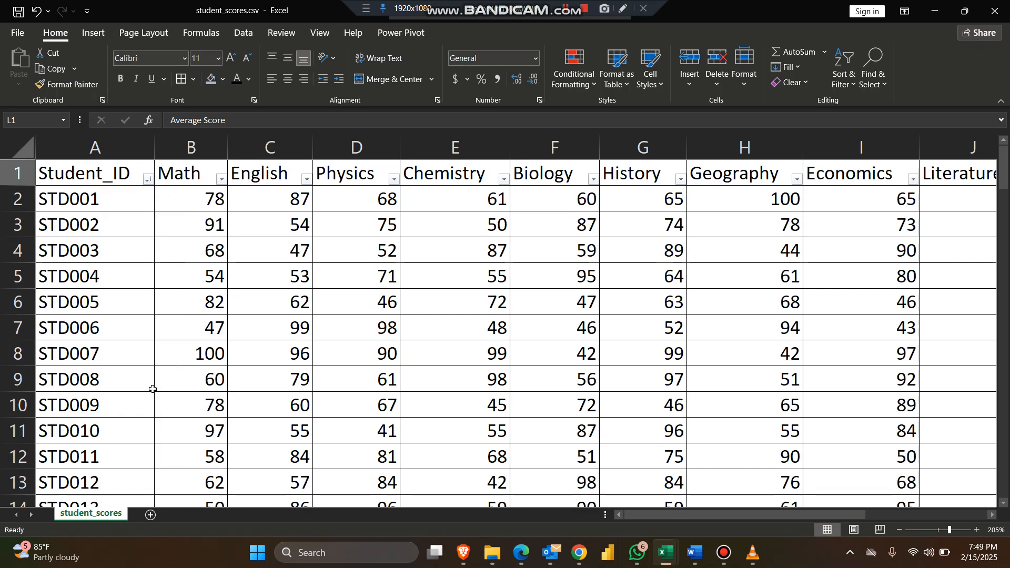
Apply the Below Average number filter to the Average Score column
{"action": "scroll", "coordinate": [532, 266], "scroll_direction": "right", "scroll_amount": 3}
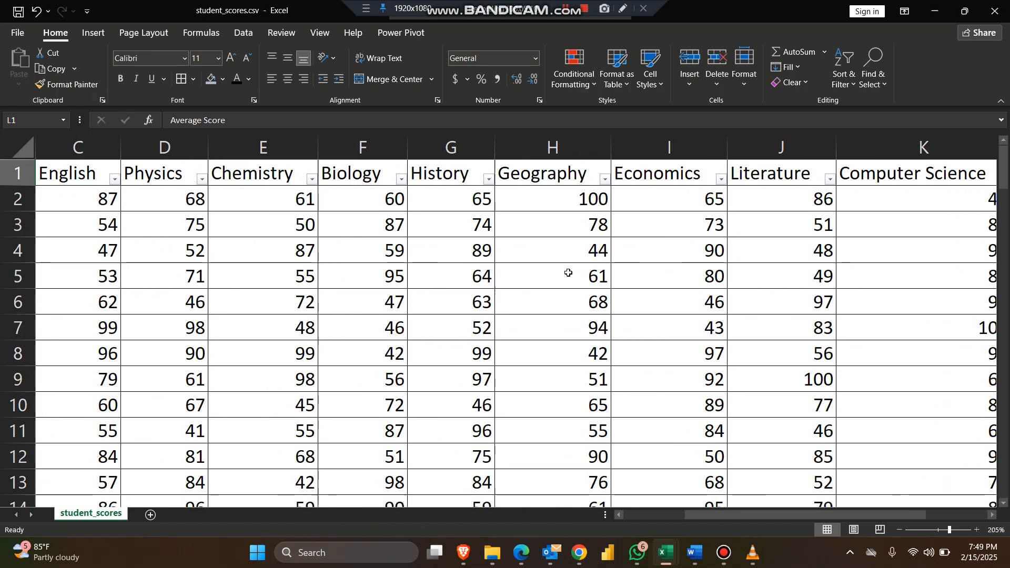
{"action": "scroll", "coordinate": [666, 264], "scroll_direction": "right", "scroll_amount": 2}
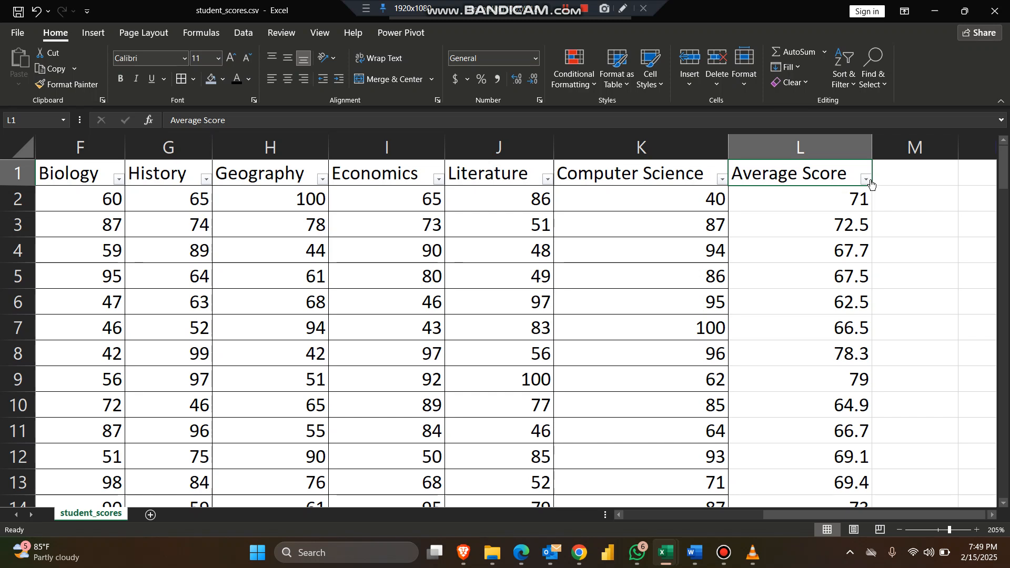
{"action": "left_click", "coordinate": [868, 178]}
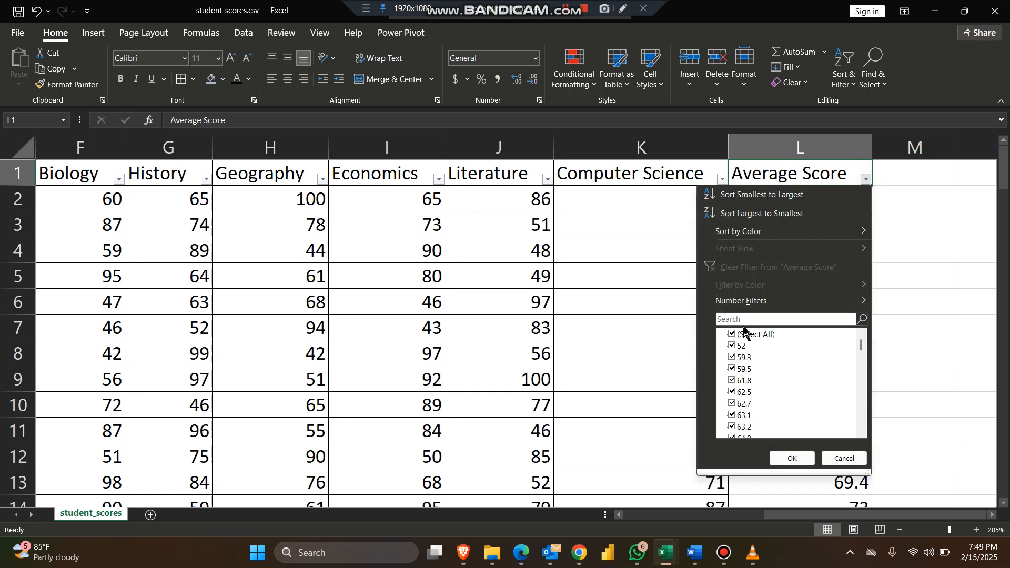
{"action": "mouse_move", "coordinate": [744, 309]}
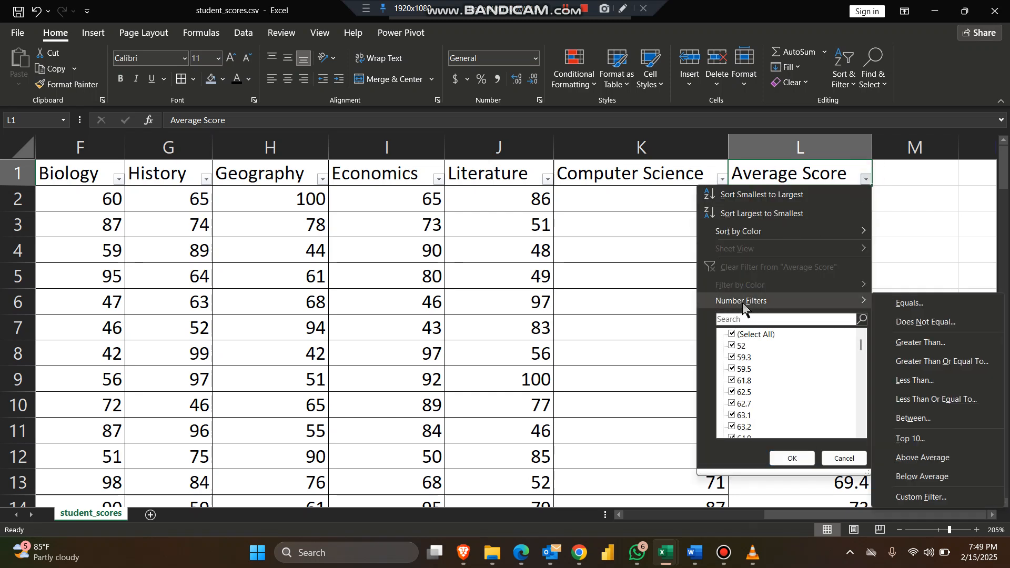
{"action": "left_click", "coordinate": [952, 473]}
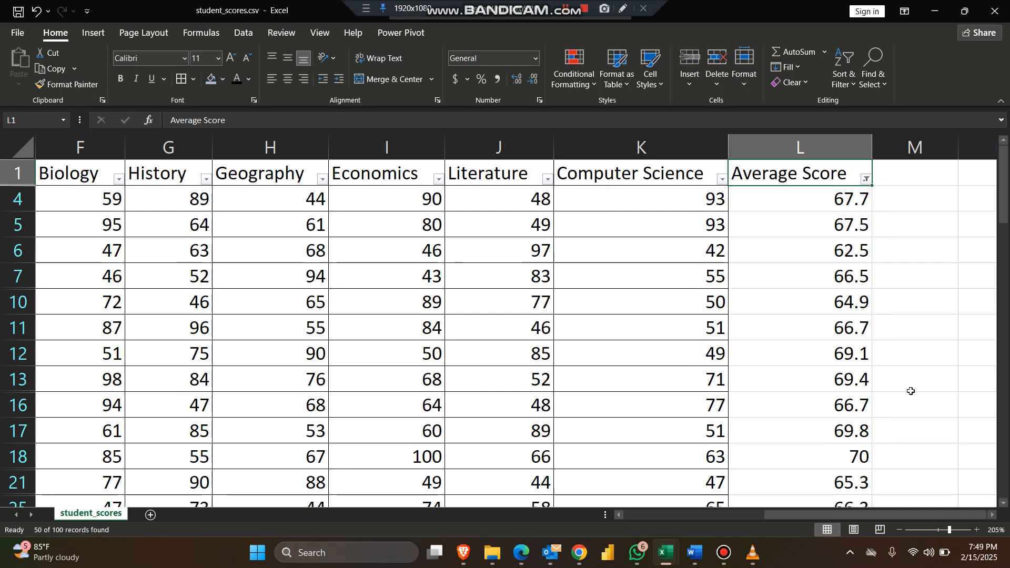
Review the below-average rows and reset the Average Score filter by selecting all values
{"action": "scroll", "coordinate": [908, 386], "scroll_direction": "down", "scroll_amount": 1}
{"action": "scroll", "coordinate": [905, 384], "scroll_direction": "down", "scroll_amount": 12}
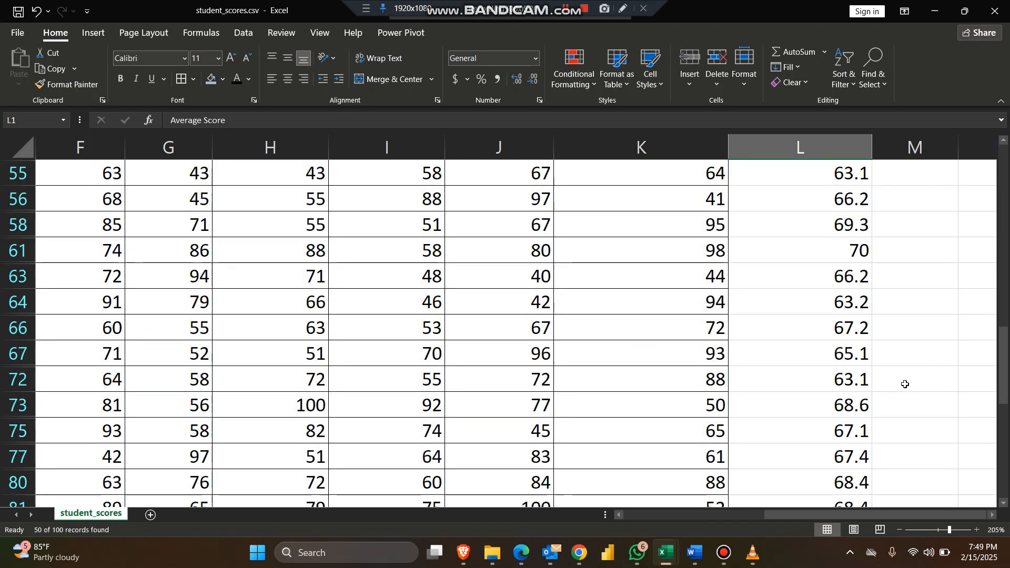
{"action": "scroll", "coordinate": [905, 385], "scroll_direction": "down", "scroll_amount": 7}
{"action": "scroll", "coordinate": [905, 385], "scroll_direction": "up", "scroll_amount": 8}
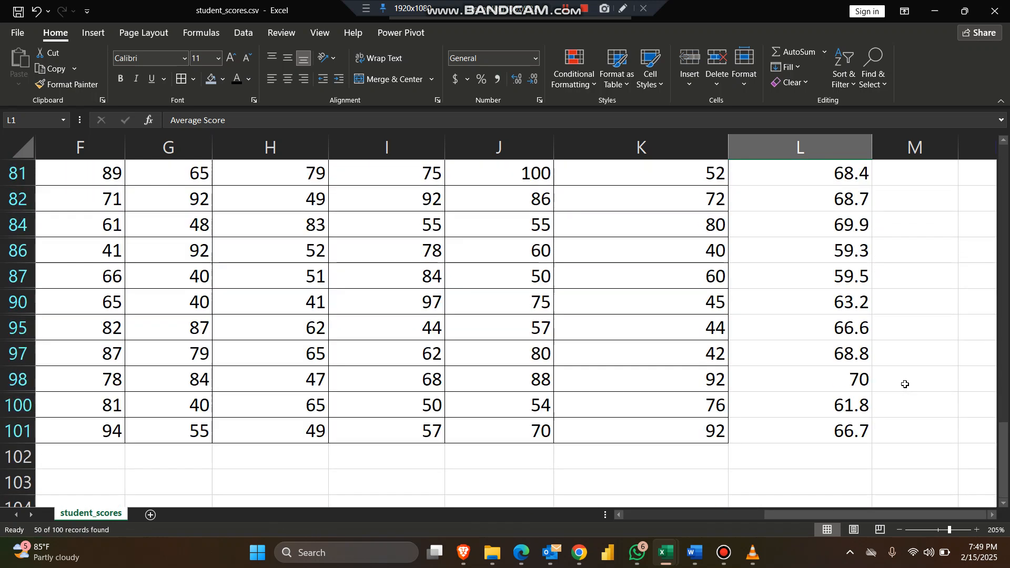
{"action": "scroll", "coordinate": [906, 384], "scroll_direction": "up", "scroll_amount": 8}
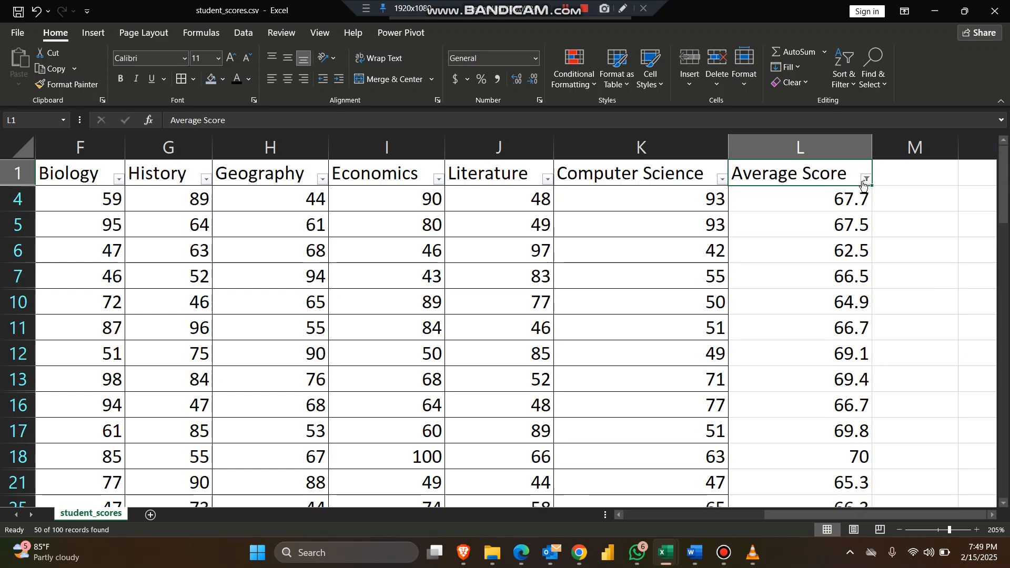
{"action": "left_click", "coordinate": [865, 179]}
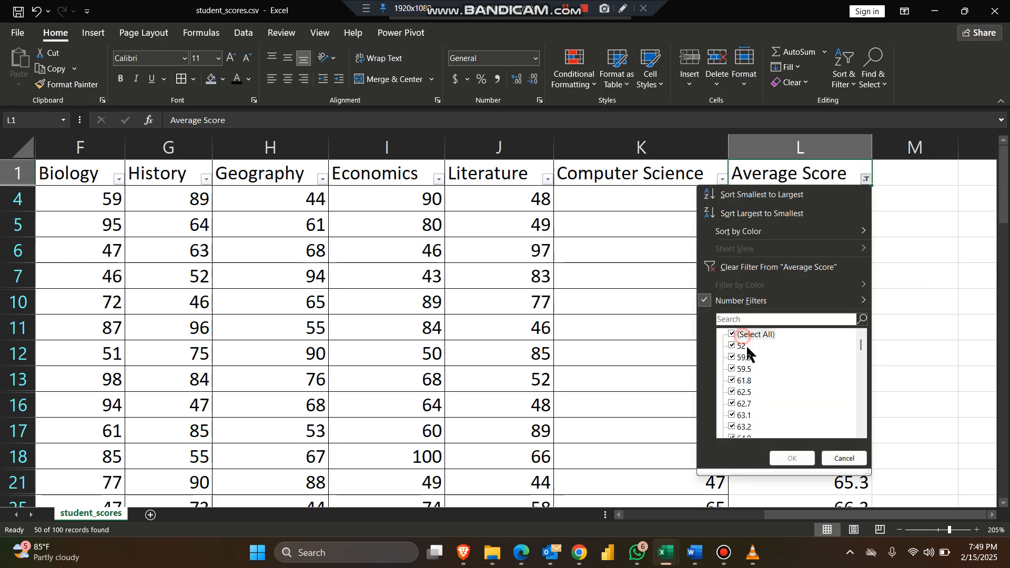
{"action": "left_click", "coordinate": [792, 457]}
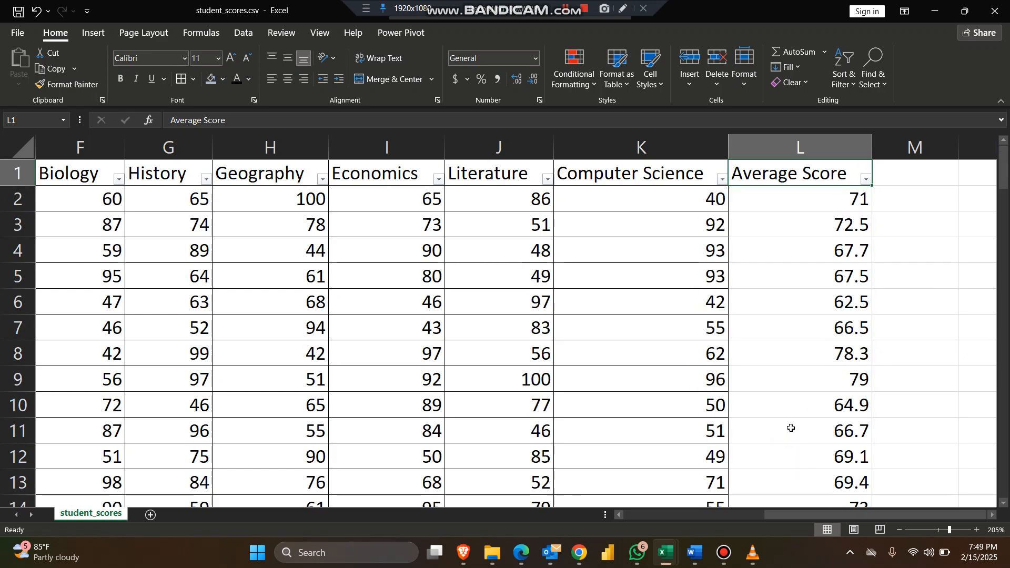
Select the empty cell N8 beside the table for a formula
{"action": "scroll", "coordinate": [792, 428], "scroll_direction": "right", "scroll_amount": 3}
{"action": "left_click", "coordinate": [898, 355]}
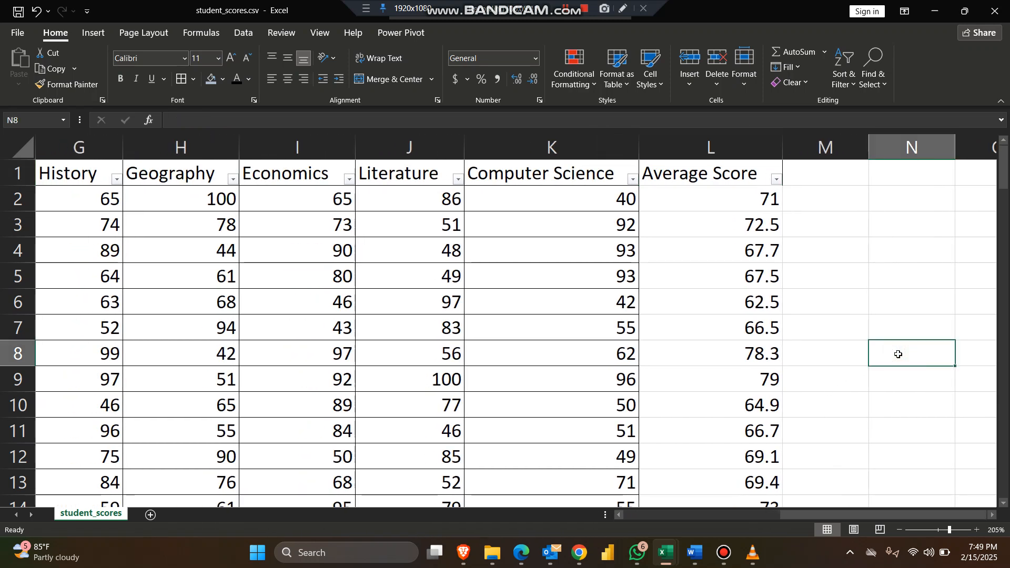
{"action": "type", "text": "a"}
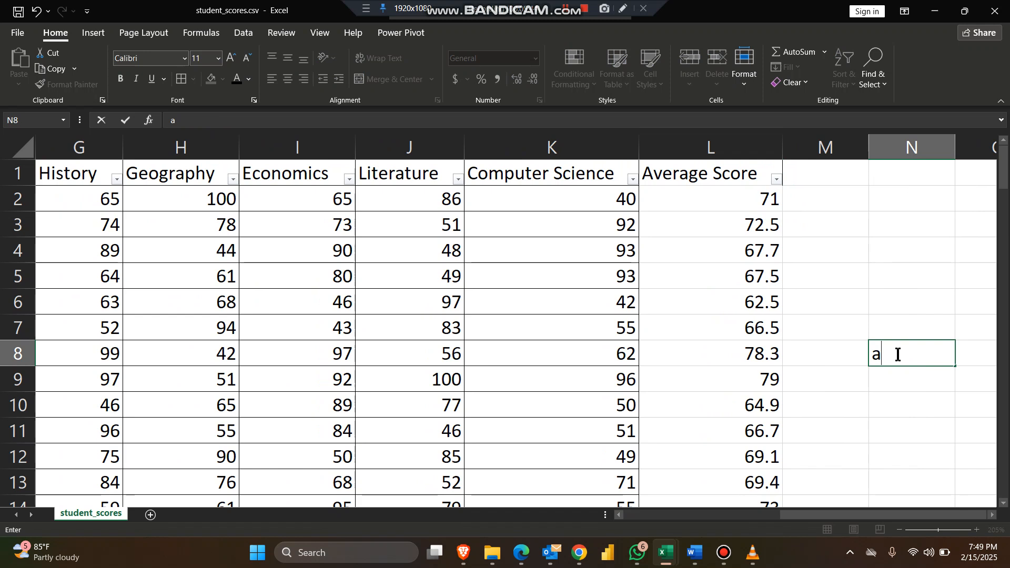
{"action": "type", "text": "verage"}
{"action": "key", "text": "BackSpace"}
{"action": "key", "text": "BackSpace"}
{"action": "key", "text": "BackSpace"}
{"action": "key", "text": "BackSpace"}
{"action": "key", "text": "BackSpace"}
{"action": "key", "text": "BackSpace"}
{"action": "key", "text": "BackSpace"}
{"action": "key", "text": "BackSpace"}
Enter the formula =average(L2:L101) in cell N8 to average all the values in the Average Score column
{"action": "type", "text": "=a"}
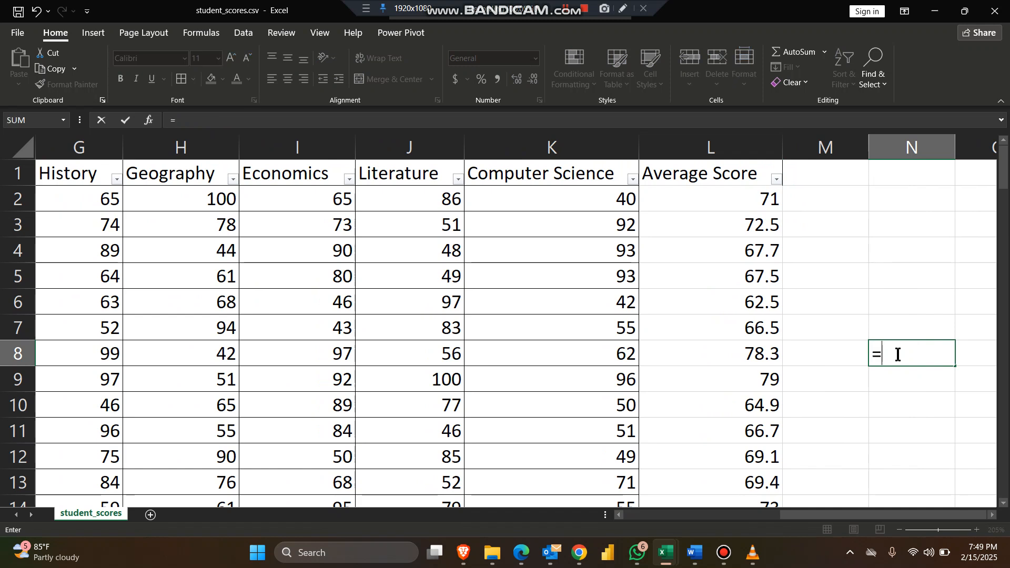
{"action": "key", "text": "BackSpace"}
{"action": "type", "text": "av"}
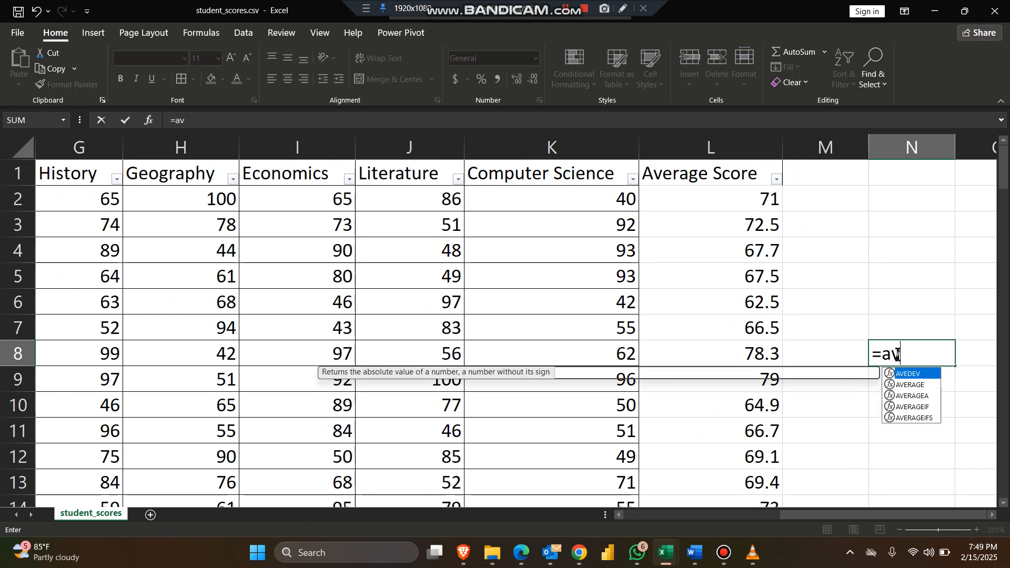
{"action": "type", "text": "erage("}
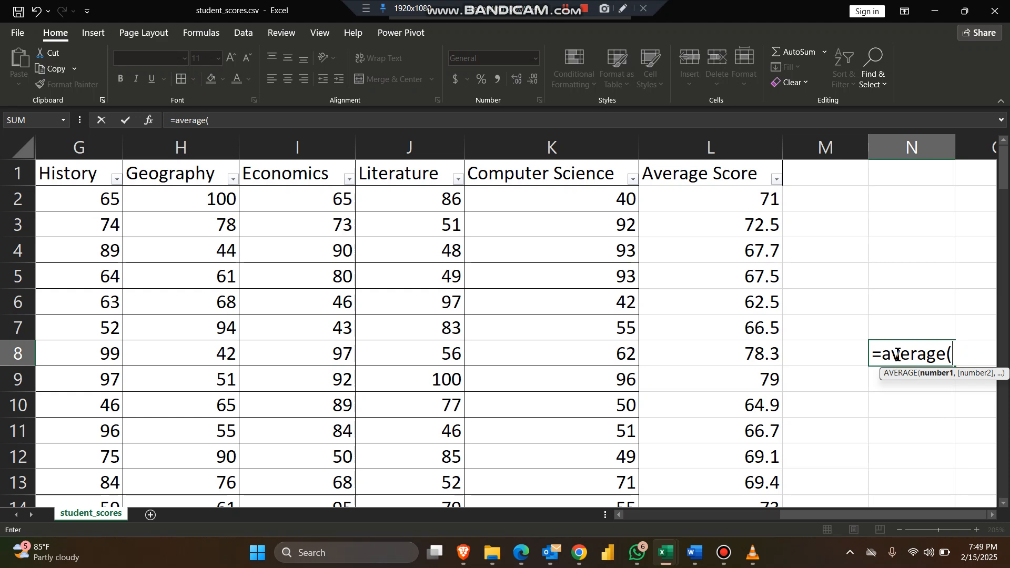
{"action": "left_click_drag", "start_coordinate": [747, 203], "coordinate": [779, 462]}
{"action": "left_click_drag", "start_coordinate": [659, 565], "coordinate": [704, 392]}
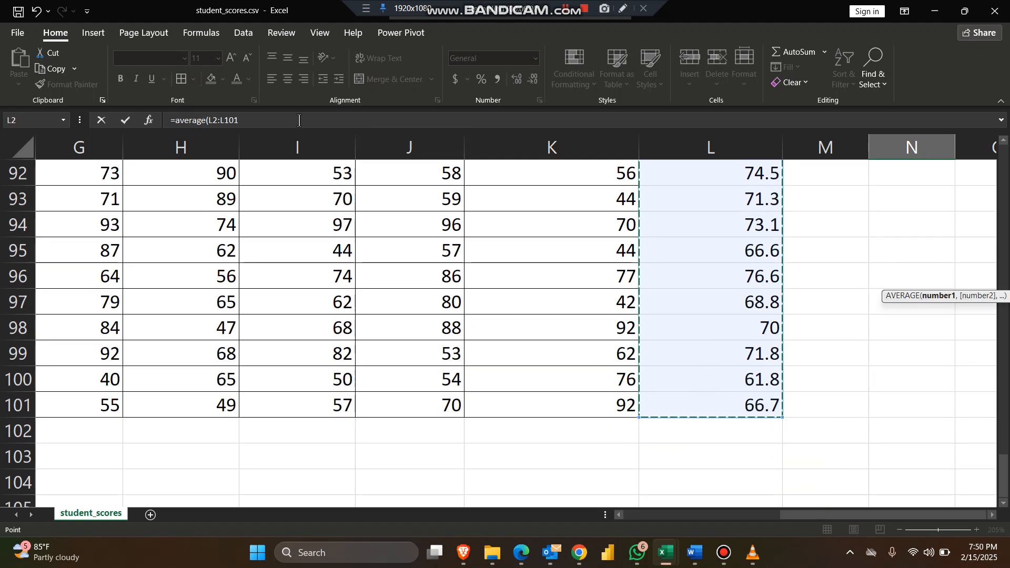
{"action": "key", "text": "Return"}
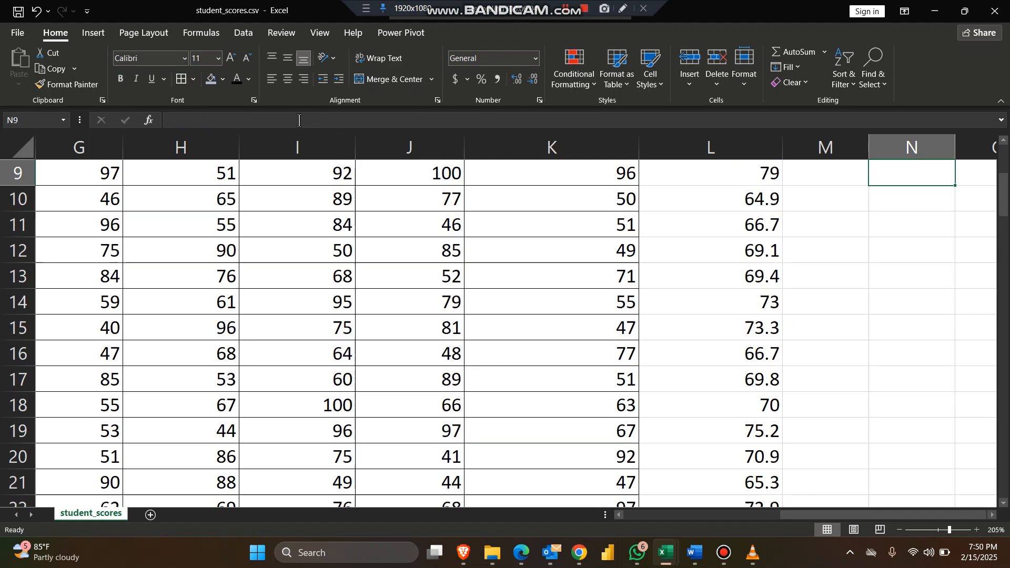
Filter the Average Score column with the Below Average number filter
{"action": "scroll", "coordinate": [574, 189], "scroll_direction": "up", "scroll_amount": 3}
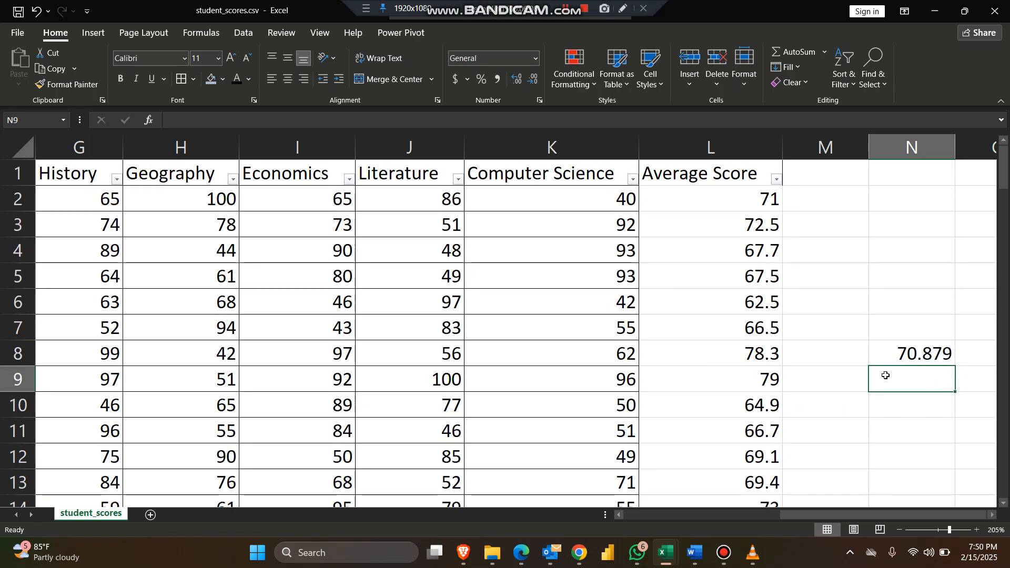
{"action": "left_click", "coordinate": [776, 181]}
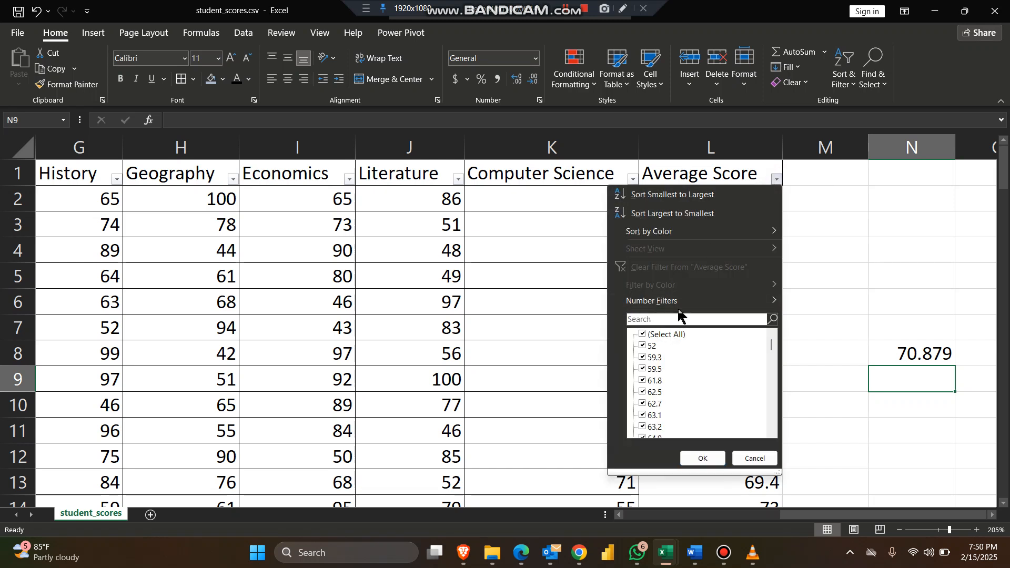
{"action": "mouse_move", "coordinate": [684, 300]}
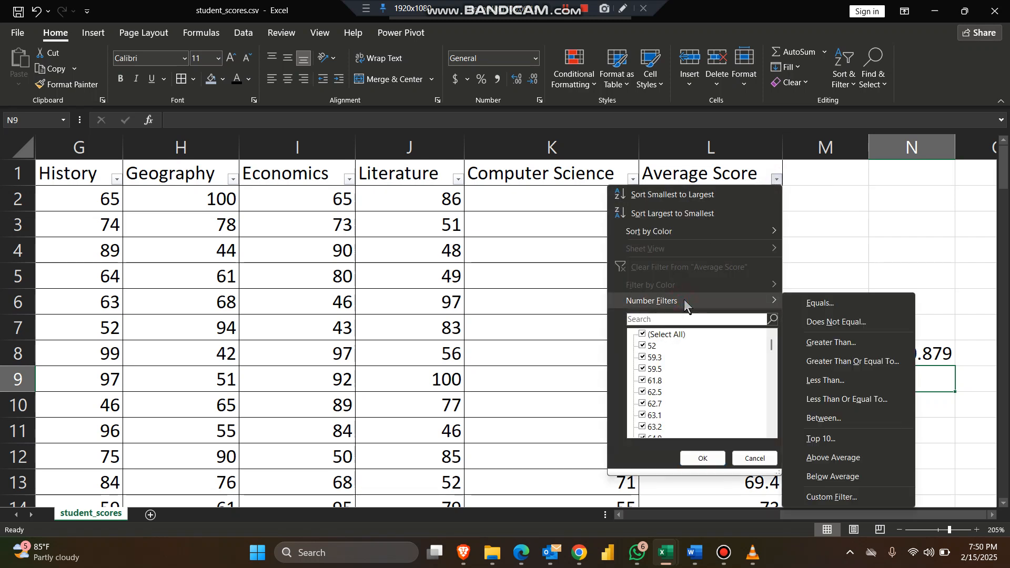
{"action": "left_click", "coordinate": [847, 480]}
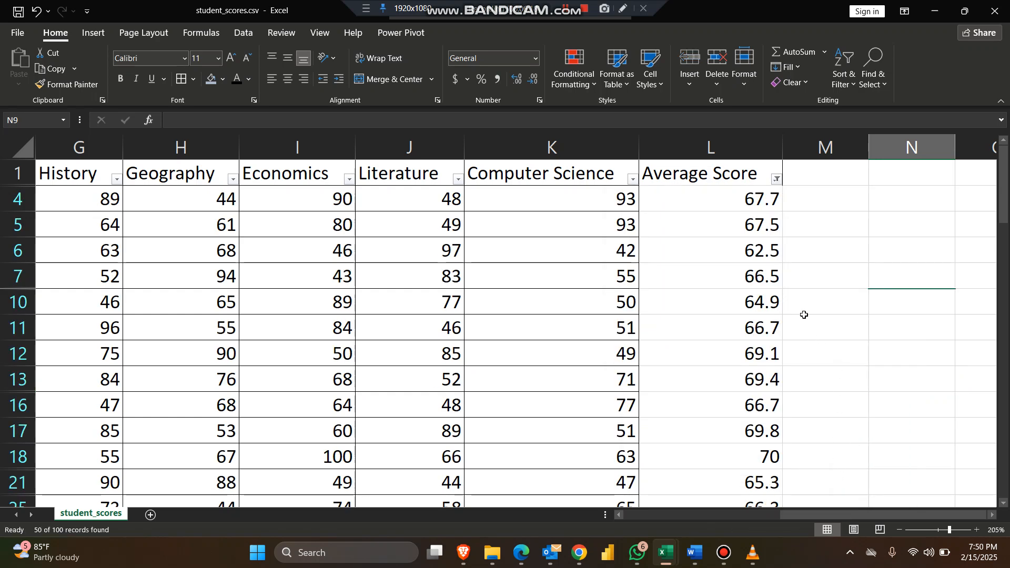
Examine the filtered Average Score values down the whole table to check them against the overall average in N8
{"action": "scroll", "coordinate": [801, 301], "scroll_direction": "down", "scroll_amount": 3}
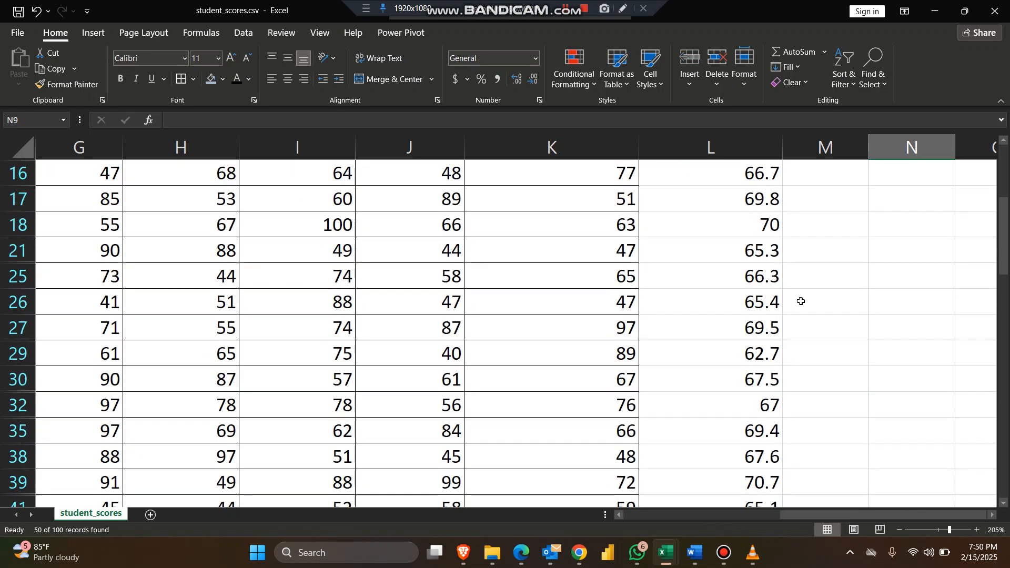
{"action": "scroll", "coordinate": [796, 292], "scroll_direction": "down", "scroll_amount": 3}
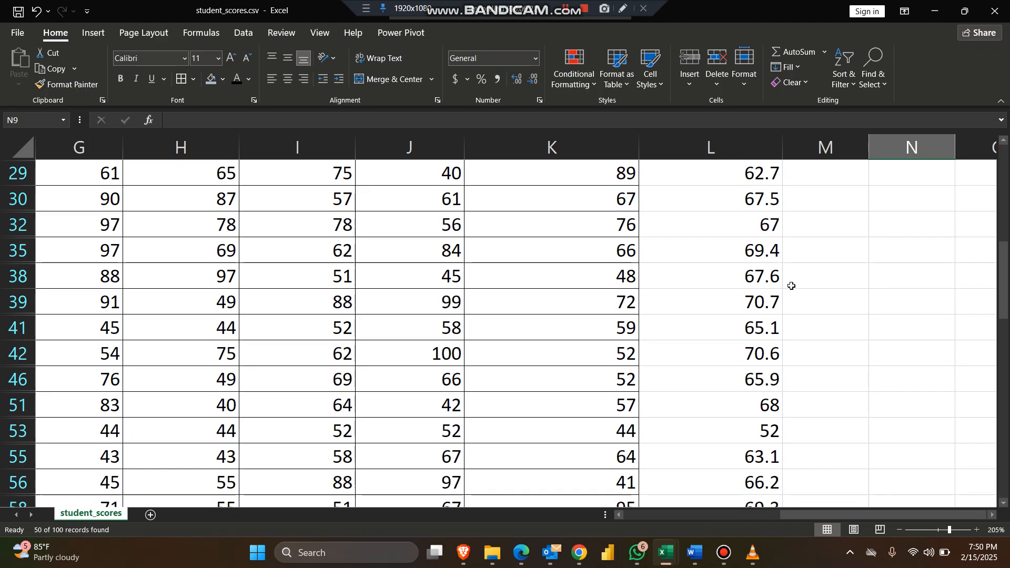
{"action": "scroll", "coordinate": [791, 286], "scroll_direction": "down", "scroll_amount": 1}
{"action": "scroll", "coordinate": [780, 307], "scroll_direction": "down", "scroll_amount": 3}
{"action": "scroll", "coordinate": [780, 307], "scroll_direction": "down", "scroll_amount": 5}
{"action": "scroll", "coordinate": [779, 306], "scroll_direction": "down", "scroll_amount": 1}
{"action": "scroll", "coordinate": [780, 306], "scroll_direction": "up", "scroll_amount": 5}
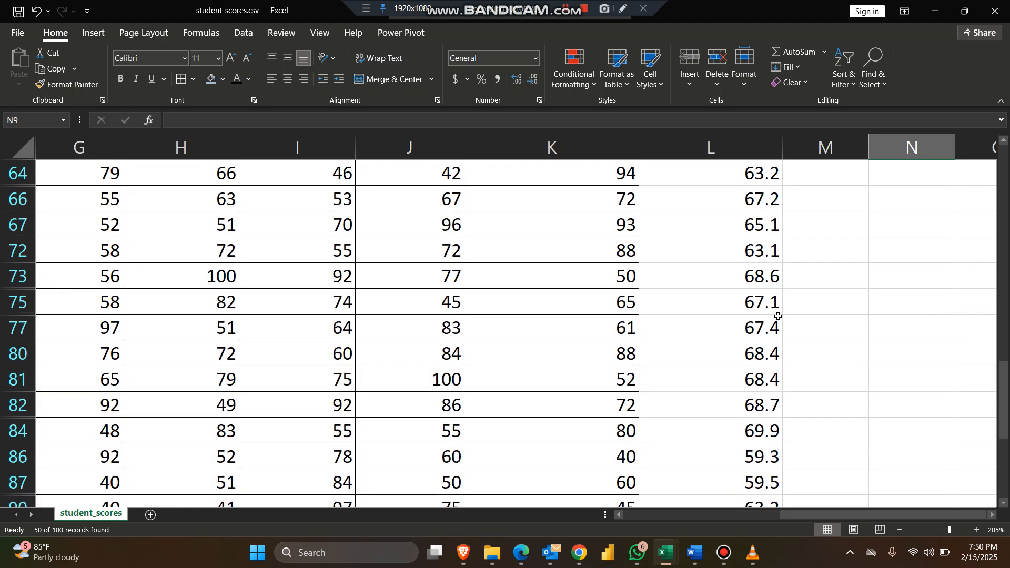
{"action": "scroll", "coordinate": [778, 316], "scroll_direction": "up", "scroll_amount": 4}
{"action": "scroll", "coordinate": [779, 316], "scroll_direction": "up", "scroll_amount": 1}
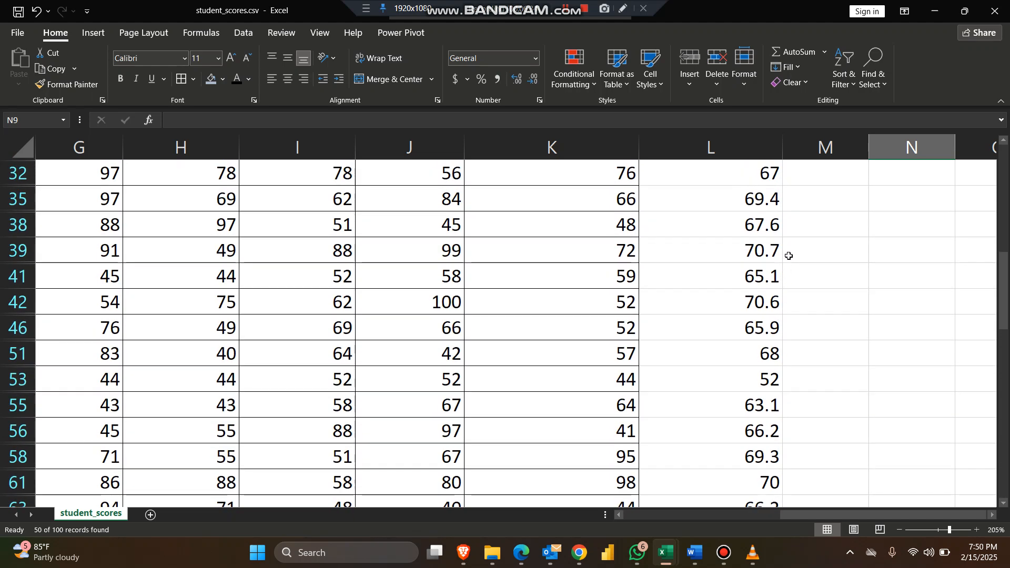
{"action": "scroll", "coordinate": [789, 254], "scroll_direction": "up", "scroll_amount": 4}
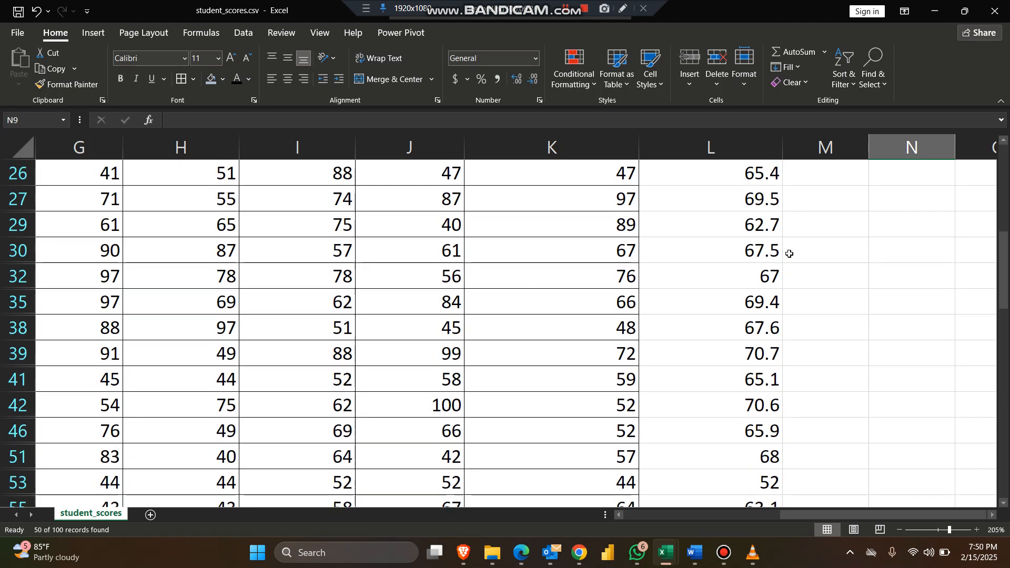
{"action": "scroll", "coordinate": [789, 254], "scroll_direction": "up", "scroll_amount": 3}
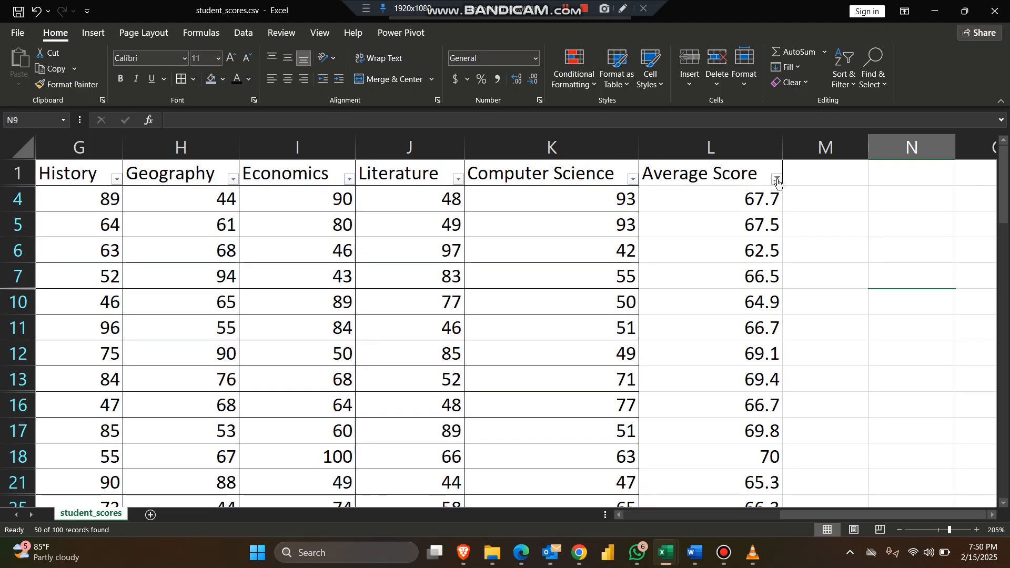
Switch the Average Score column's number filter to Above Average
{"action": "left_click", "coordinate": [778, 179]}
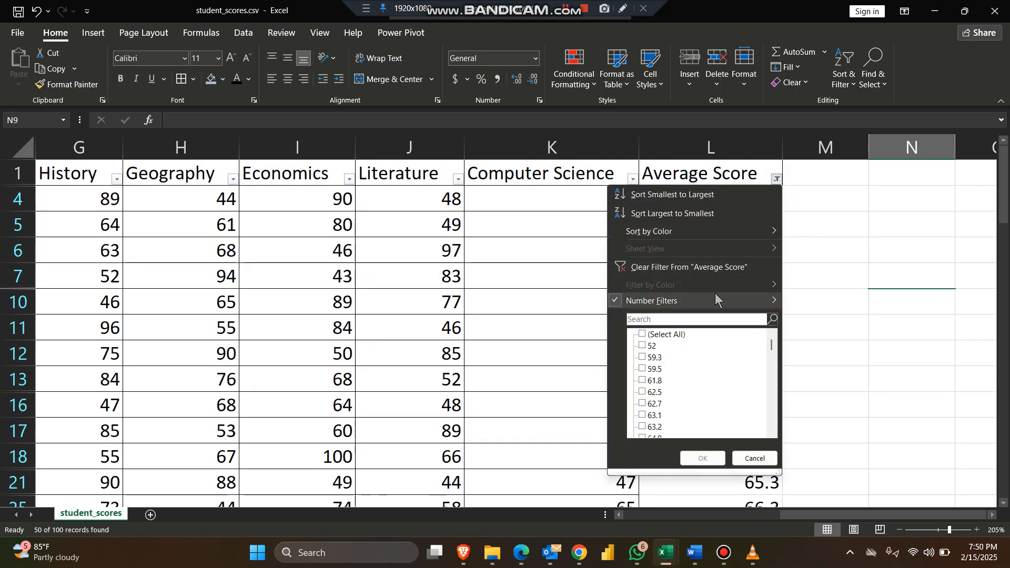
{"action": "mouse_move", "coordinate": [705, 302]}
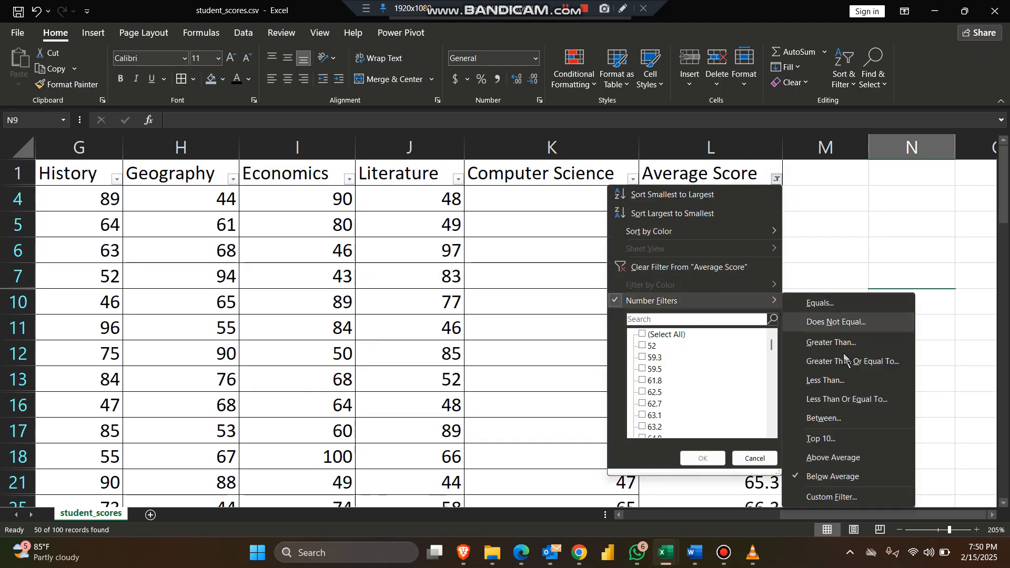
{"action": "left_click", "coordinate": [847, 458]}
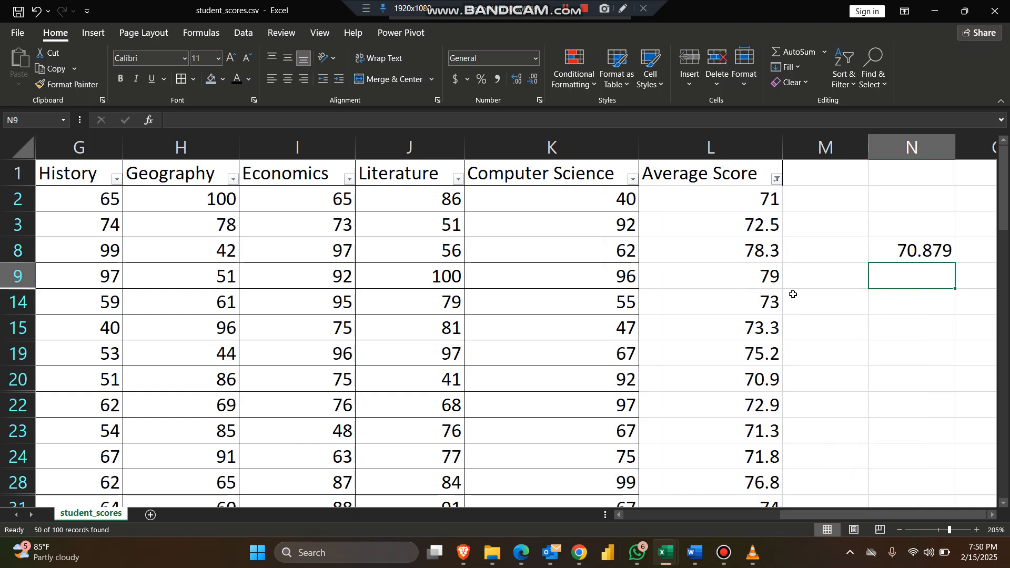
Review the above-average rows and reset the Average Score filter by selecting all values
{"action": "scroll", "coordinate": [793, 295], "scroll_direction": "down", "scroll_amount": 5}
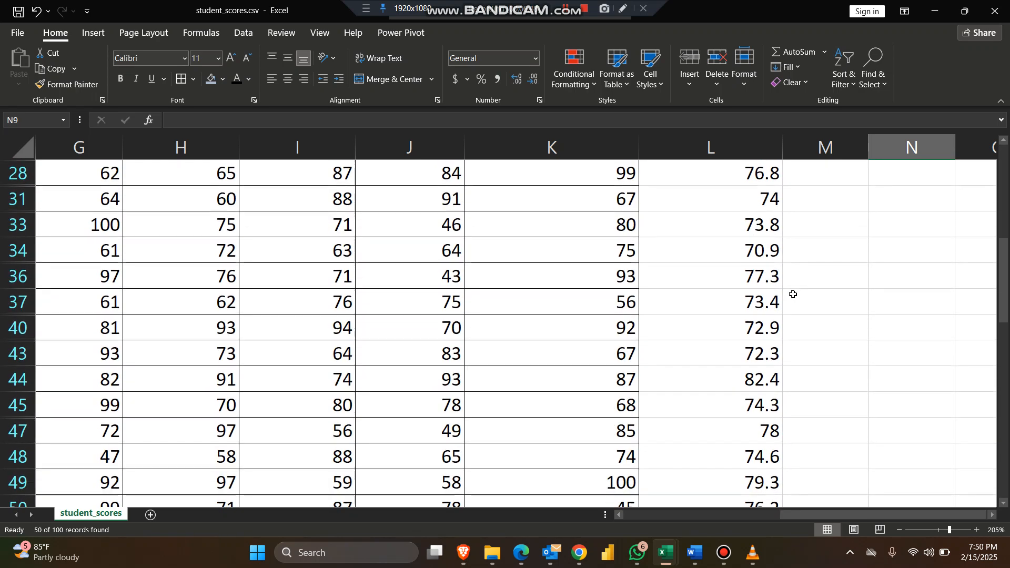
{"action": "scroll", "coordinate": [793, 295], "scroll_direction": "down", "scroll_amount": 2}
{"action": "scroll", "coordinate": [793, 294], "scroll_direction": "down", "scroll_amount": 5}
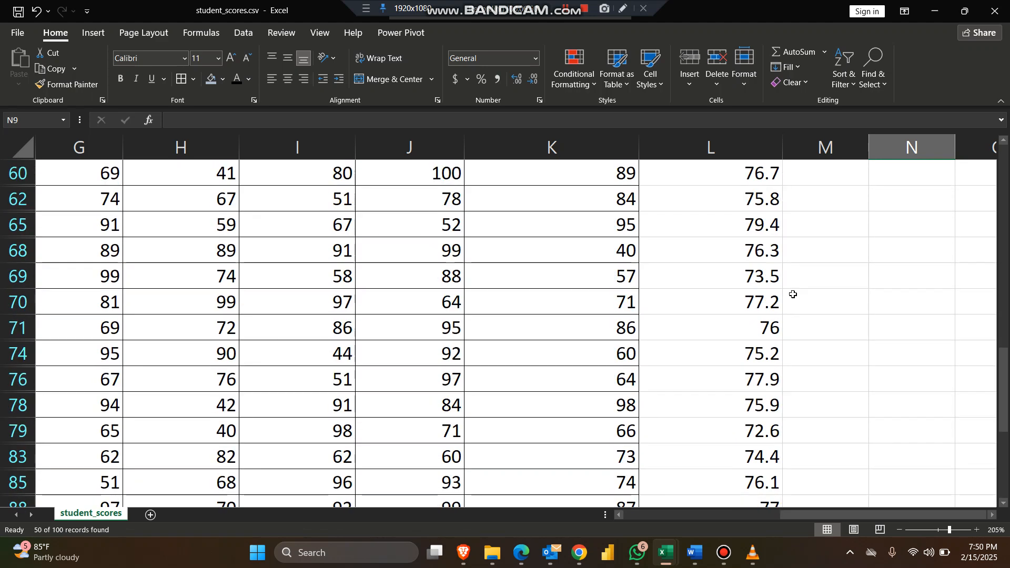
{"action": "scroll", "coordinate": [793, 295], "scroll_direction": "up", "scroll_amount": 12}
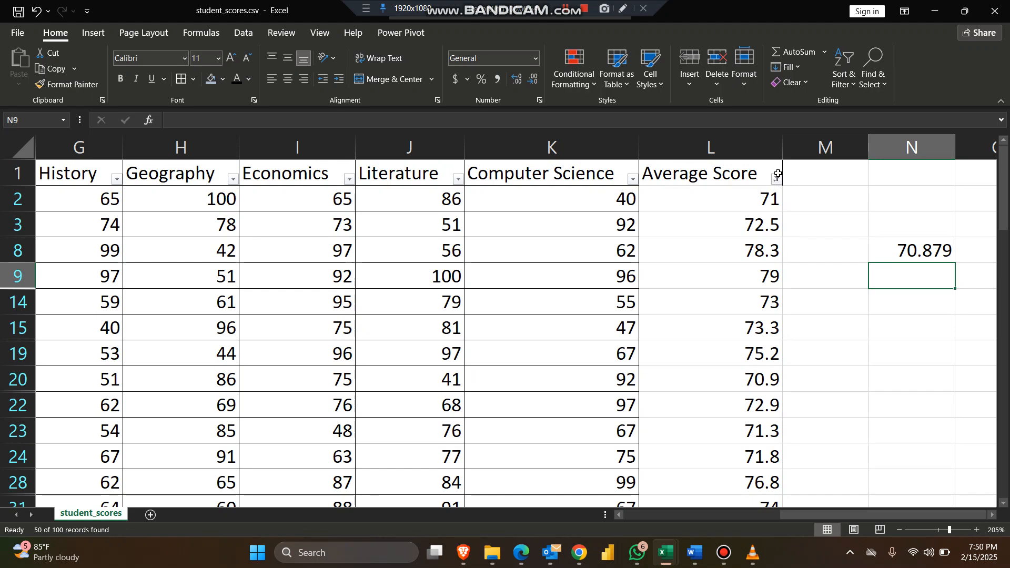
{"action": "left_click", "coordinate": [773, 183]}
{"action": "left_click", "coordinate": [777, 179]}
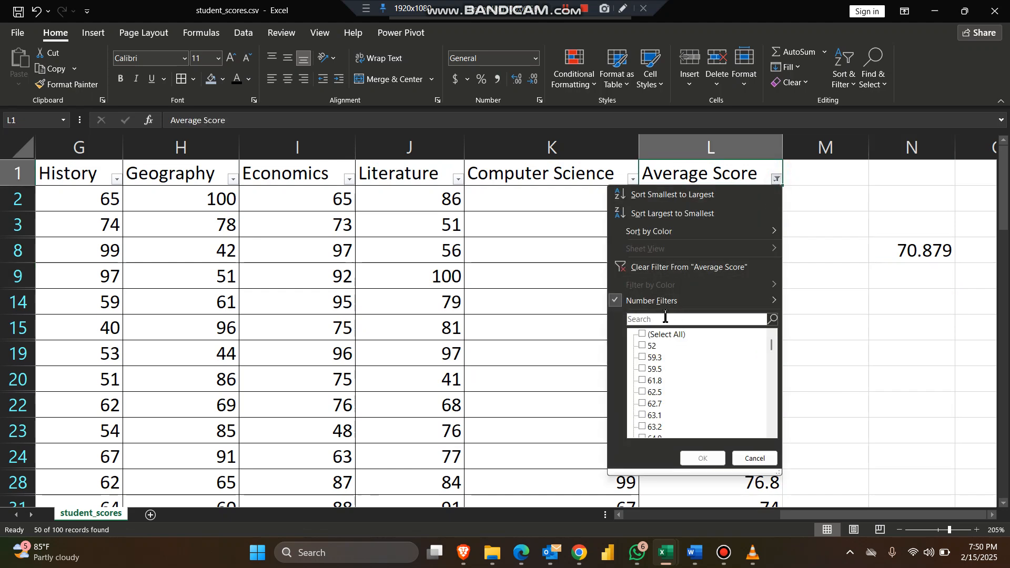
{"action": "left_click", "coordinate": [655, 334]}
{"action": "left_click", "coordinate": [693, 460]}
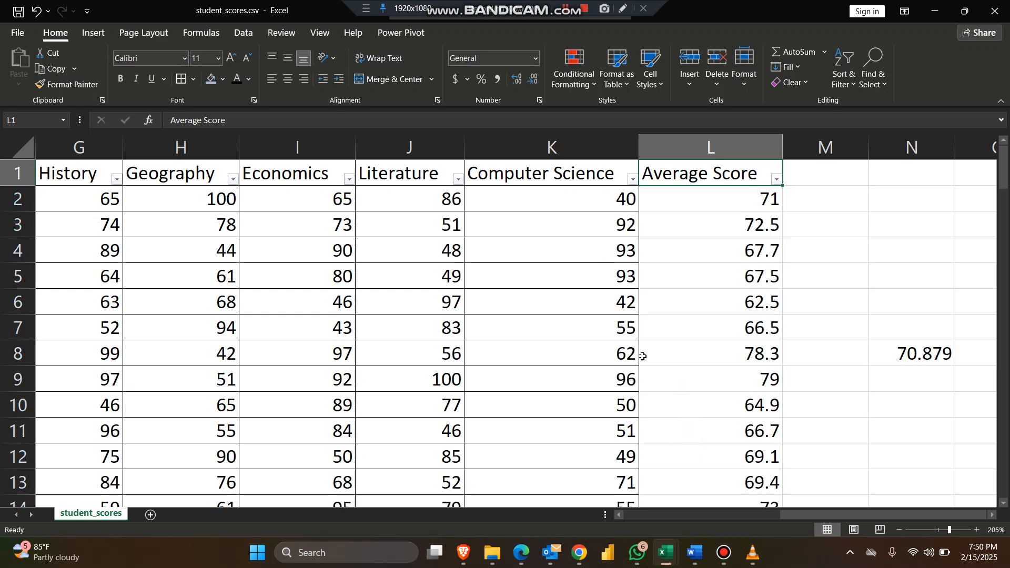
Filter the Math column with the Top 10 number filter, showing the top 10 items
{"action": "scroll", "coordinate": [614, 356], "scroll_direction": "left", "scroll_amount": 2}
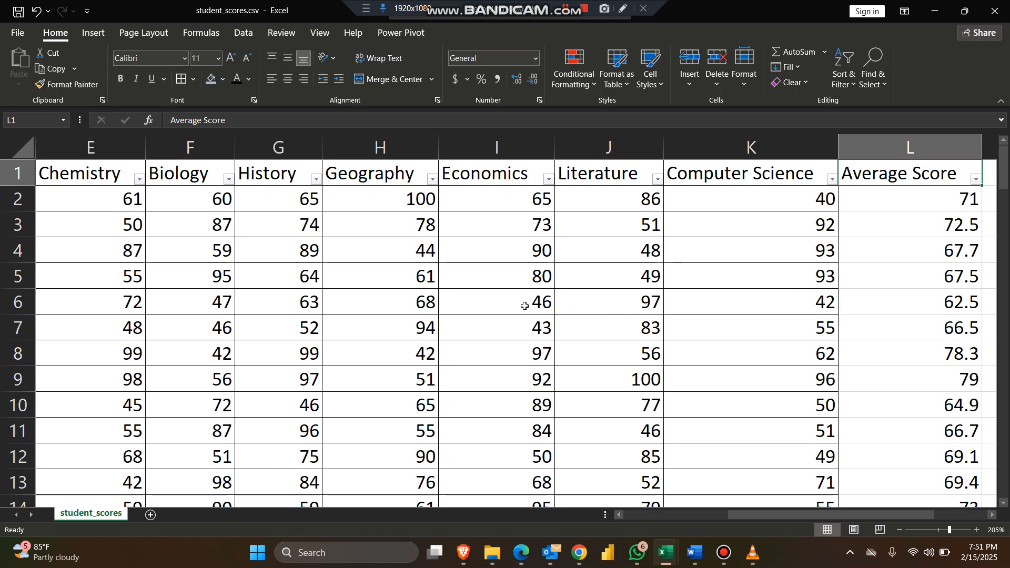
{"action": "scroll", "coordinate": [509, 323], "scroll_direction": "left", "scroll_amount": 4}
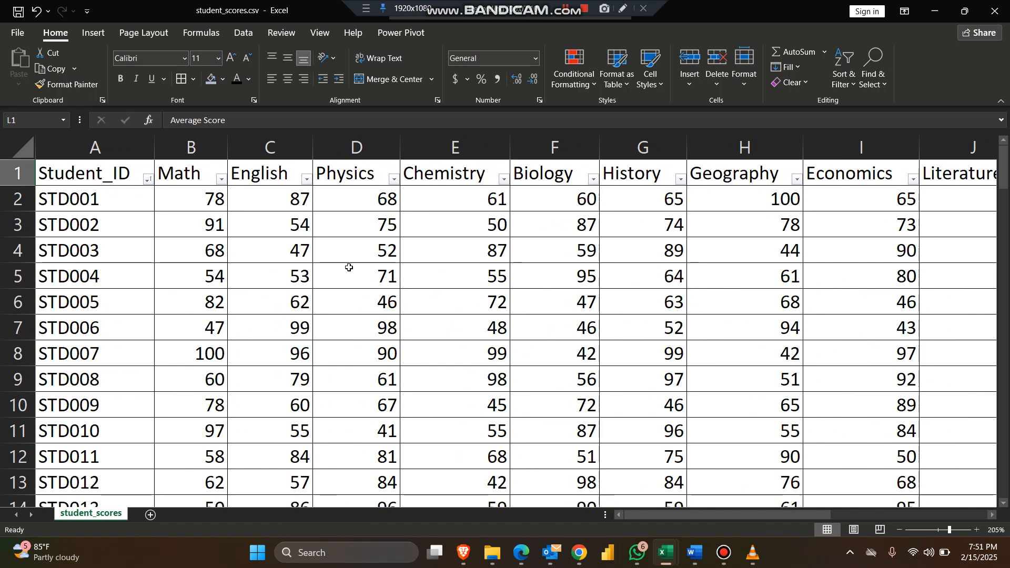
{"action": "left_click", "coordinate": [221, 179]}
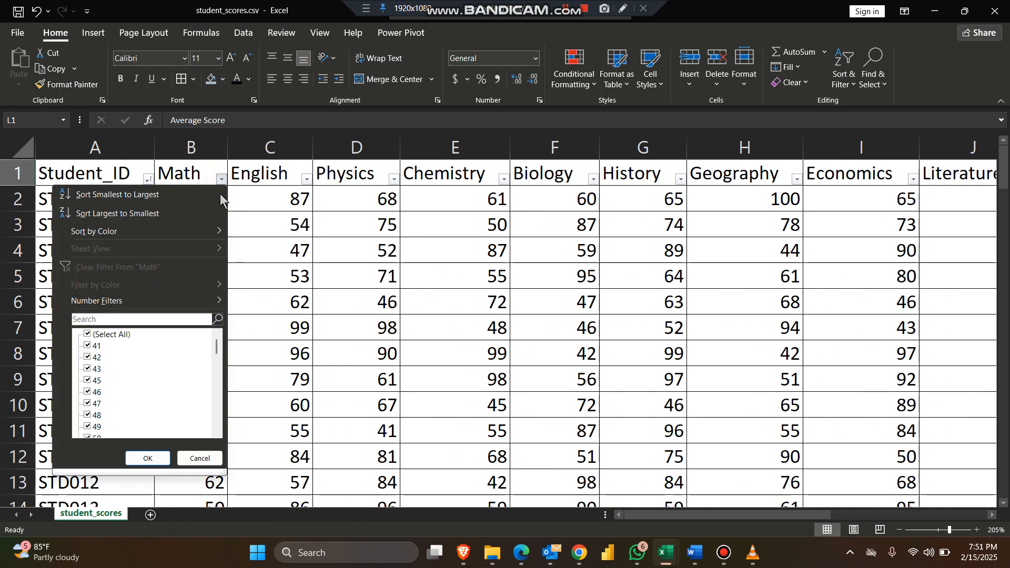
{"action": "mouse_move", "coordinate": [189, 301]}
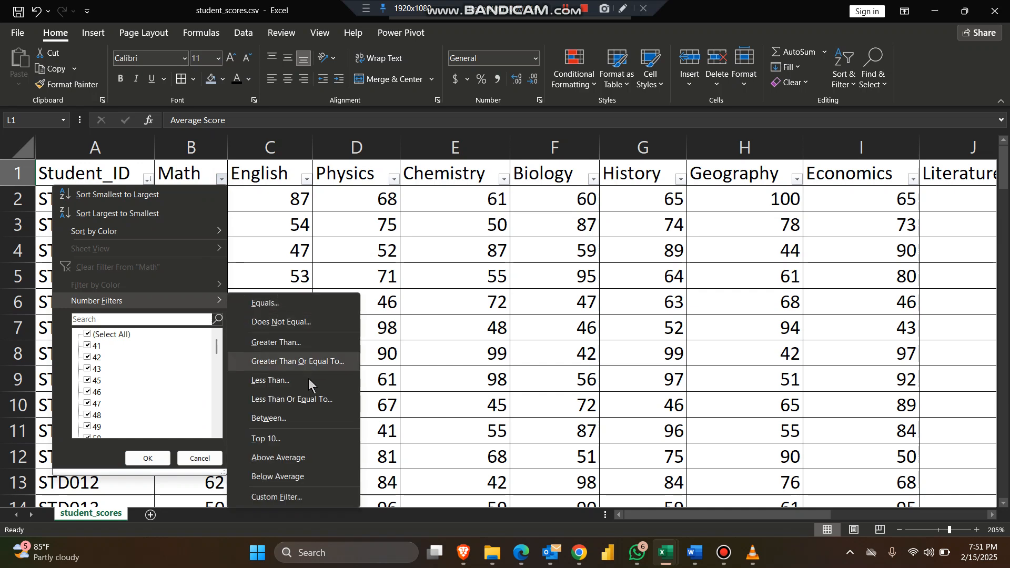
{"action": "left_click", "coordinate": [304, 439]}
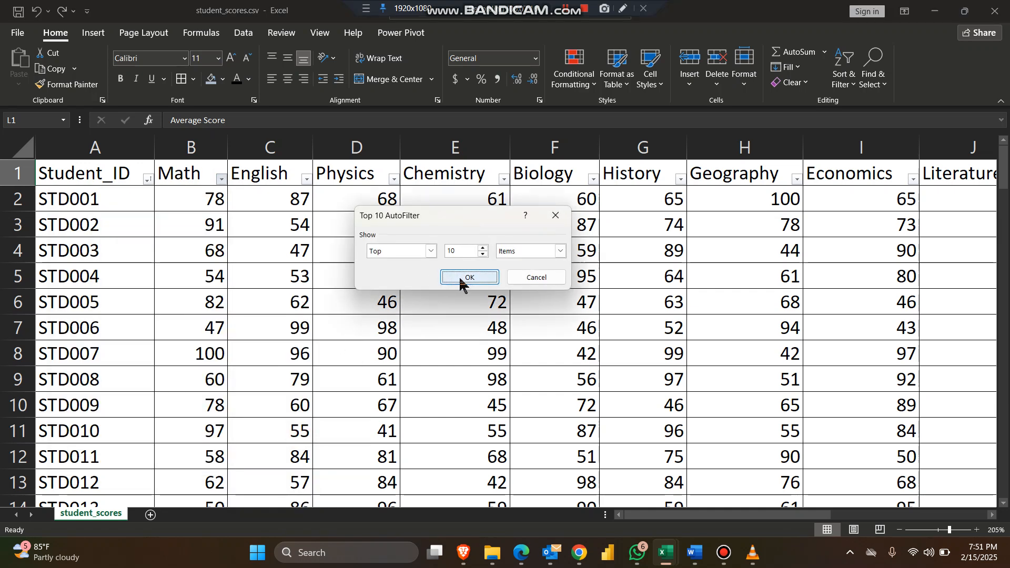
{"action": "left_click", "coordinate": [463, 283]}
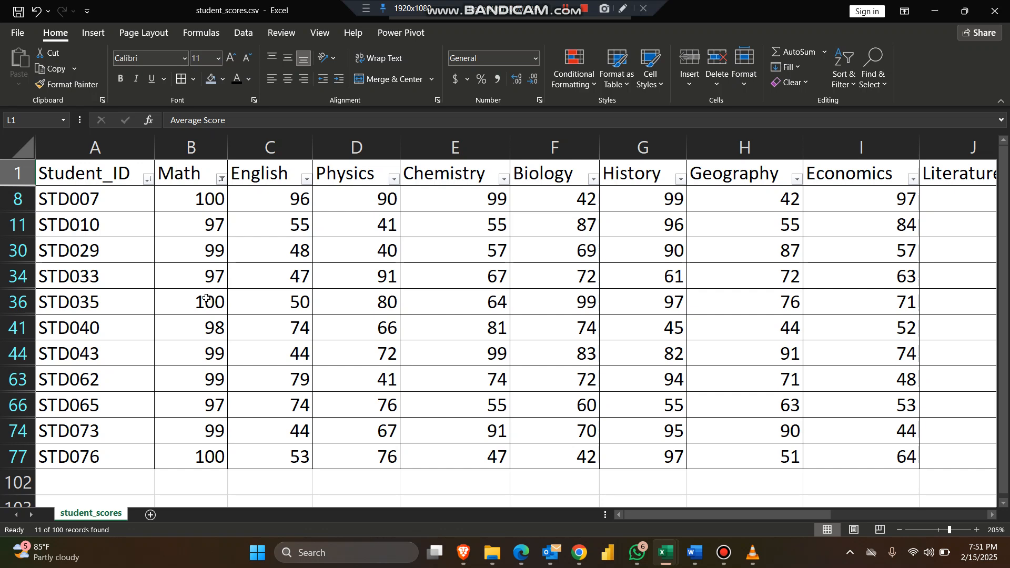
Reset the Math column's filter by selecting all values
{"action": "left_click", "coordinate": [222, 179]}
{"action": "left_click", "coordinate": [121, 334]}
{"action": "left_click", "coordinate": [147, 458]}
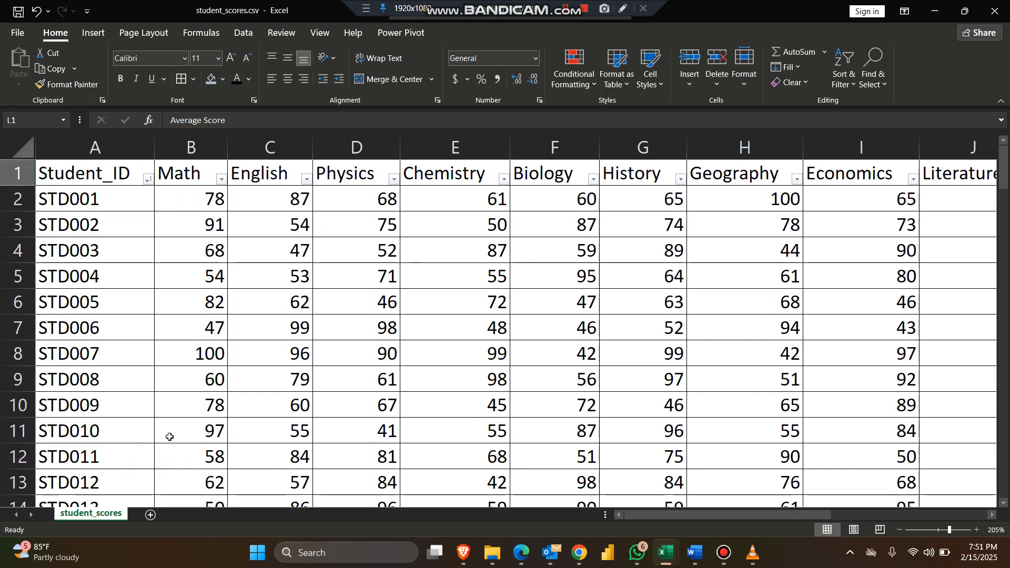